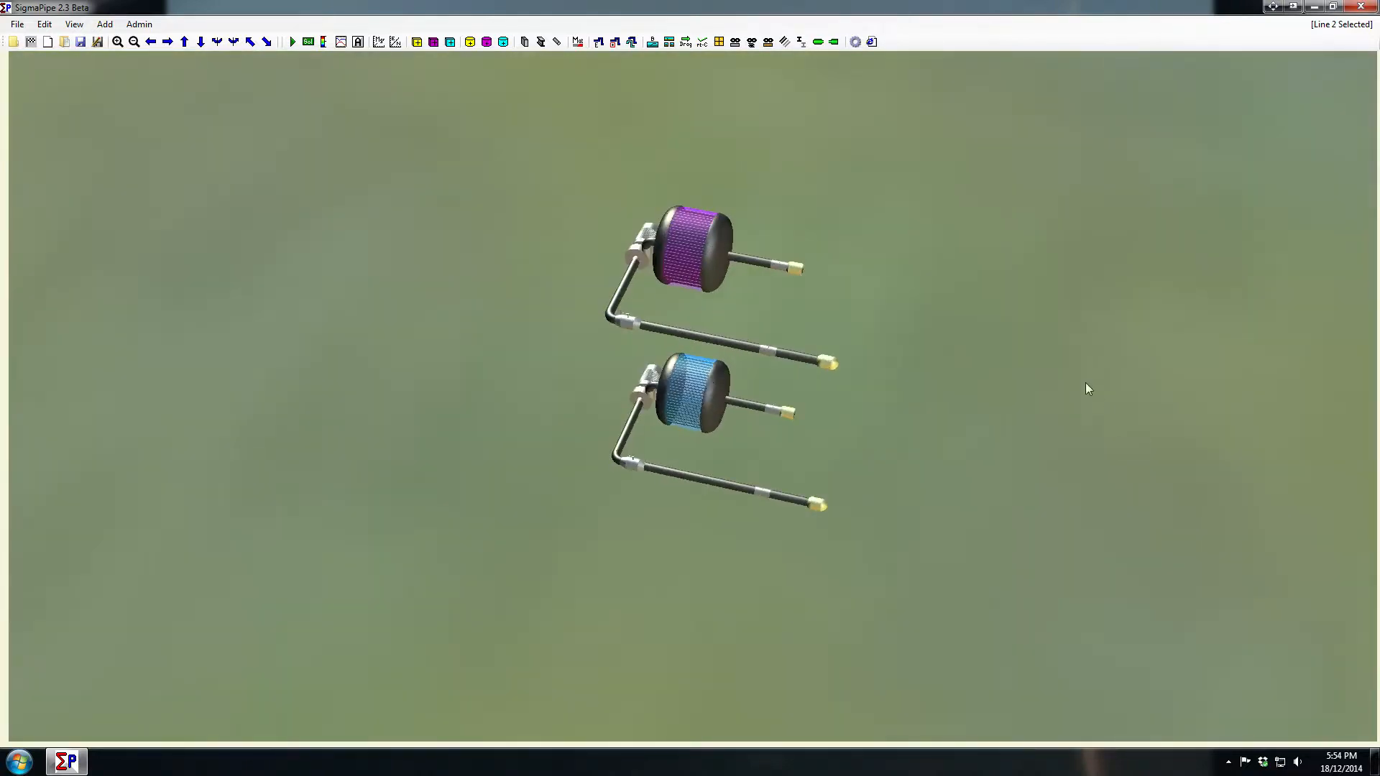
Examine the purple and blue tank and pipe assemblies from several orbit angles, both close up and from farther away.
drag(947, 507, 1088, 343)
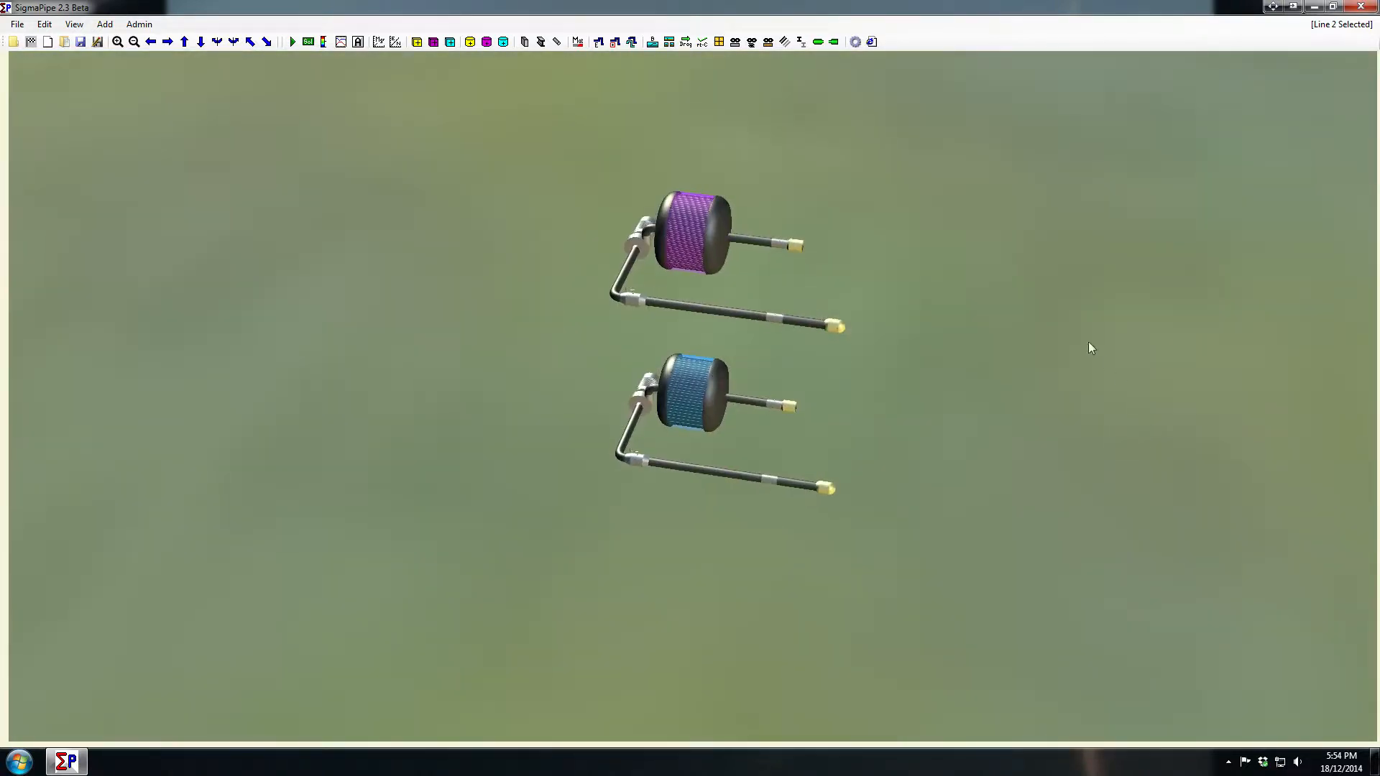
drag(896, 249, 851, 252)
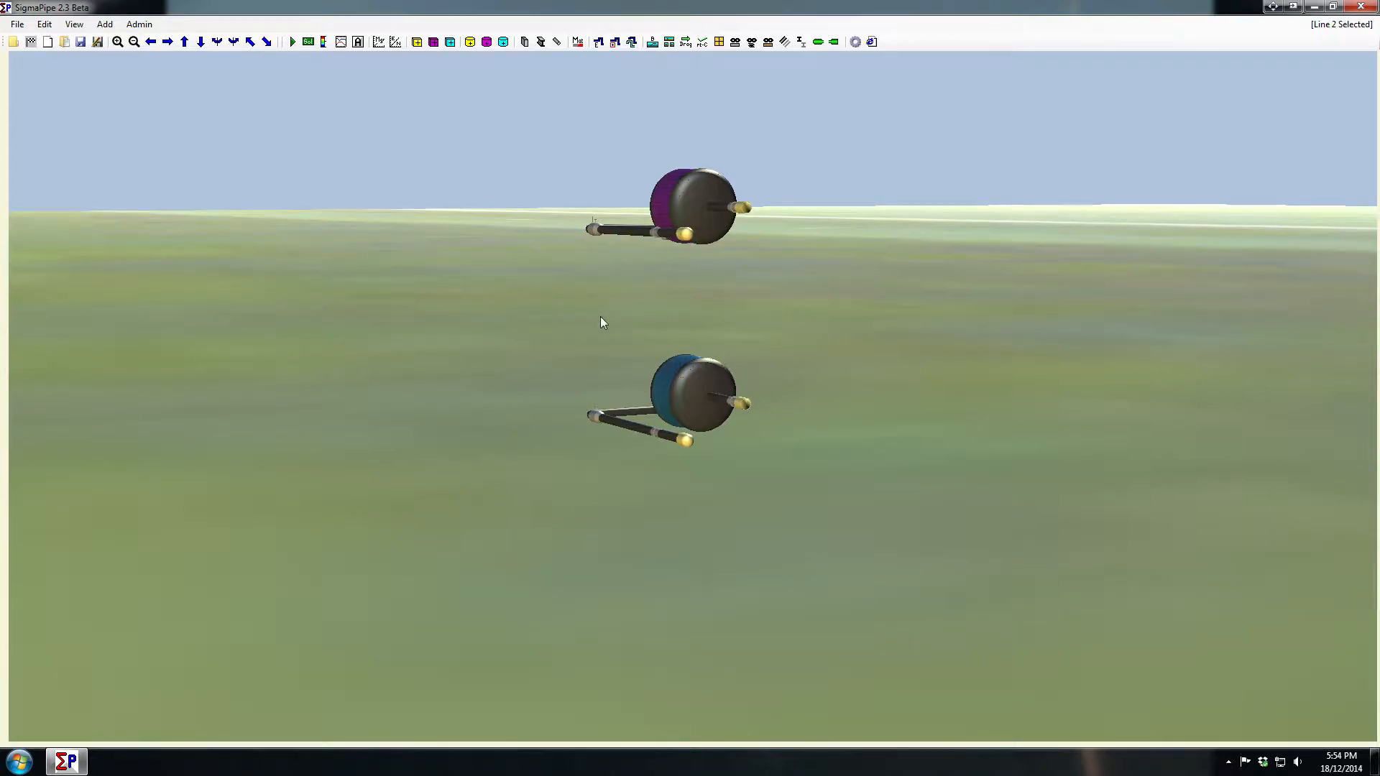
drag(644, 404, 422, 420)
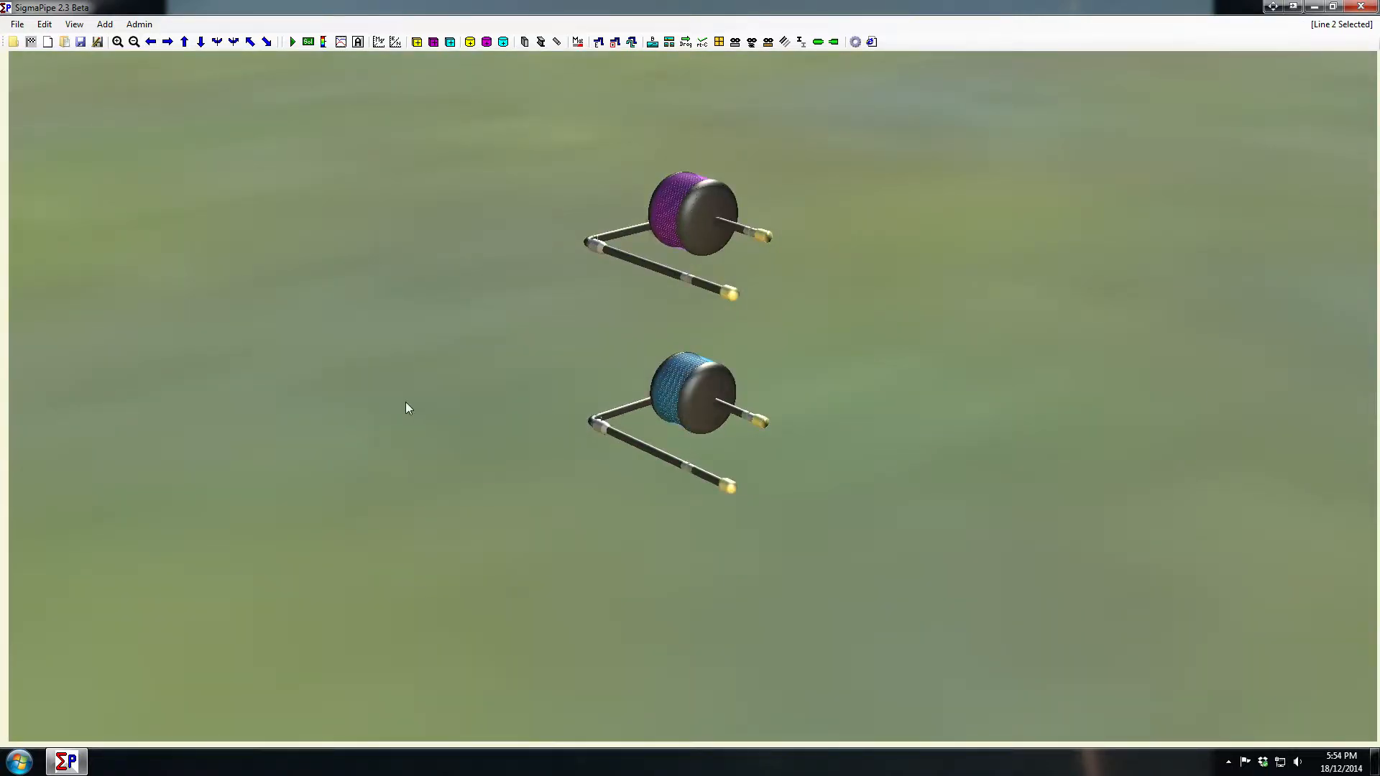
middle_drag(405, 402, 589, 417)
middle_drag(599, 251, 477, 497)
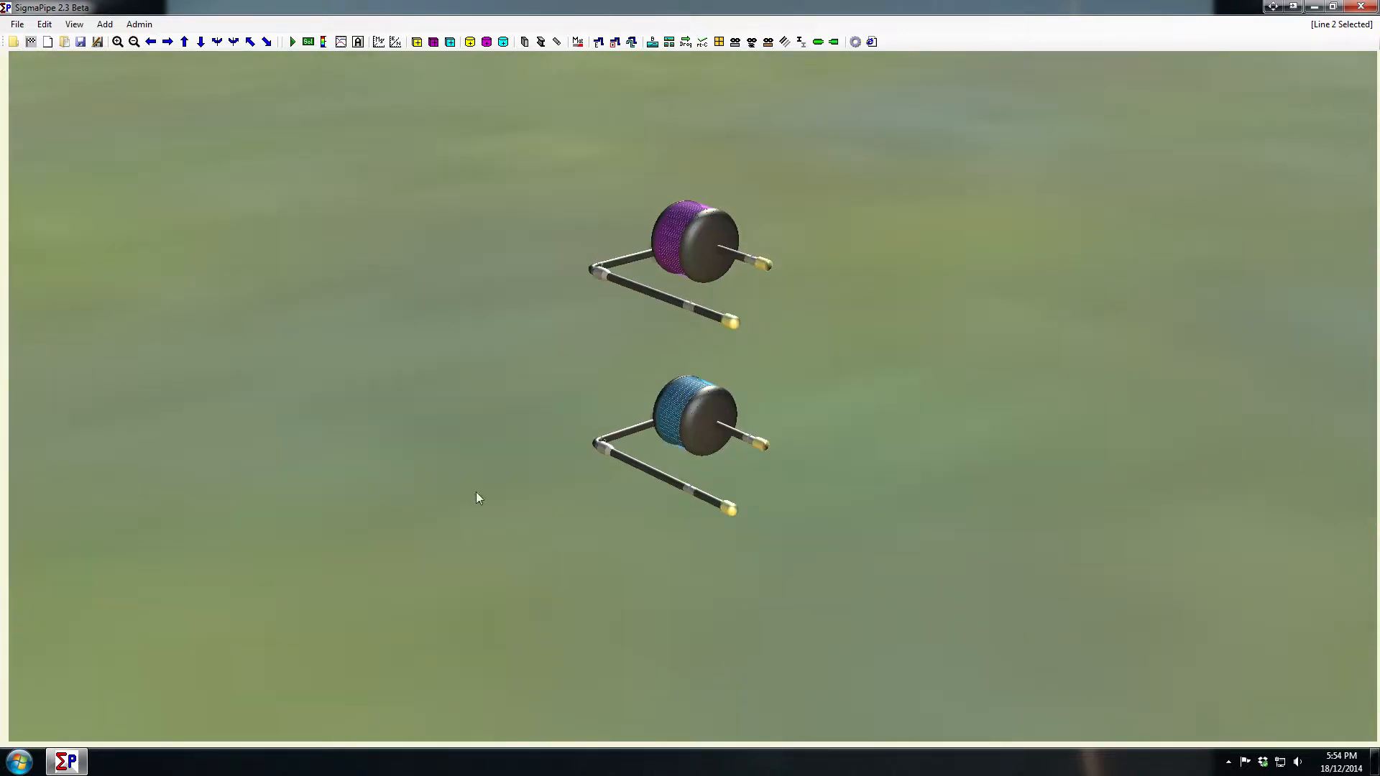
middle_drag(695, 492, 631, 354)
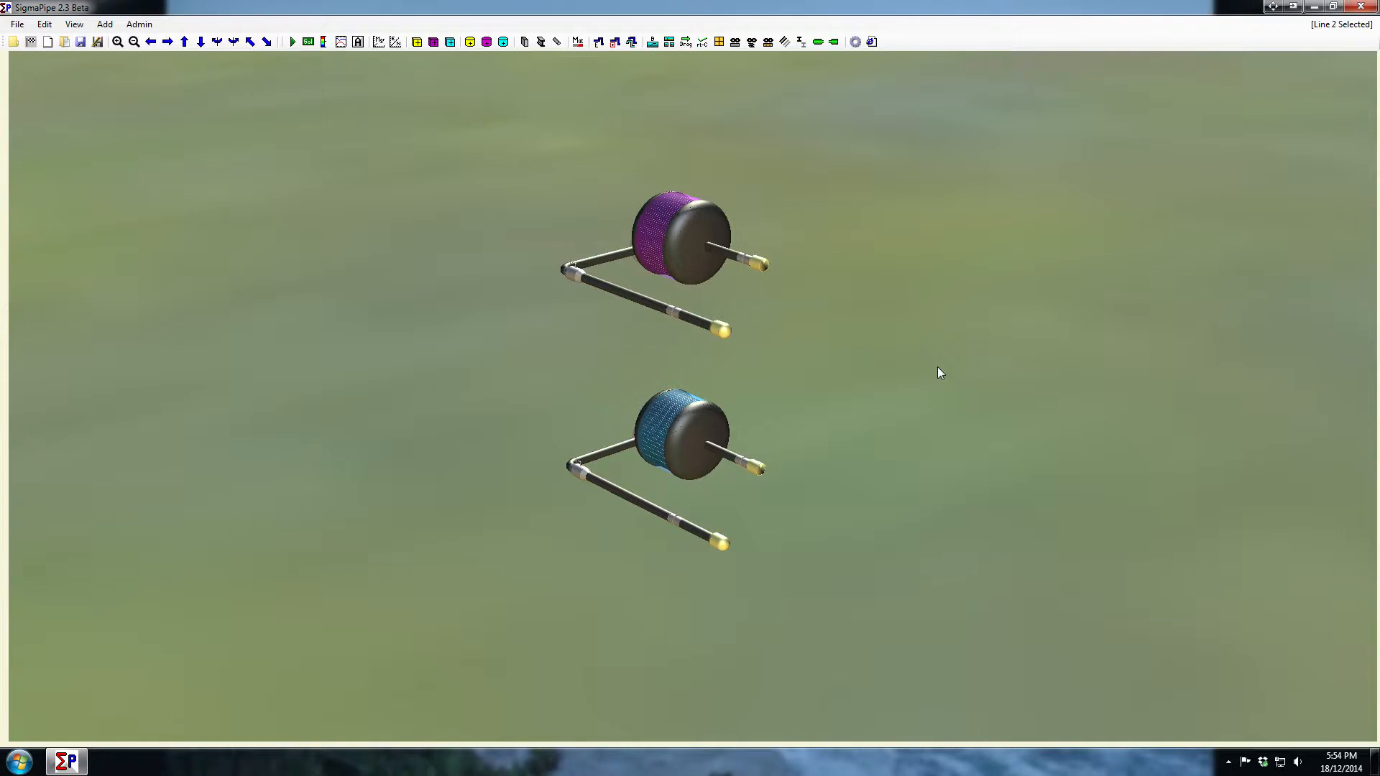
scroll(702, 317, up, 5)
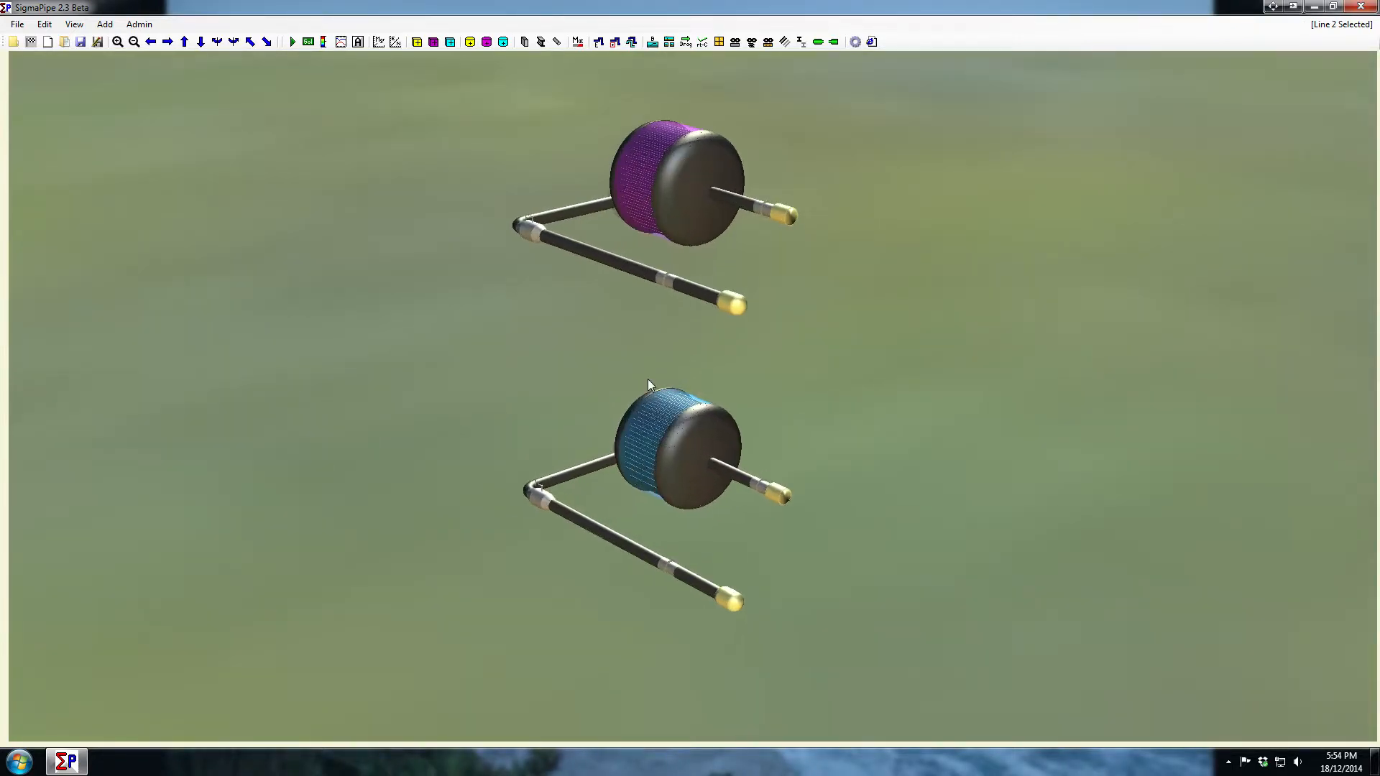
scroll(648, 378, down, 3)
scroll(619, 339, down, 2)
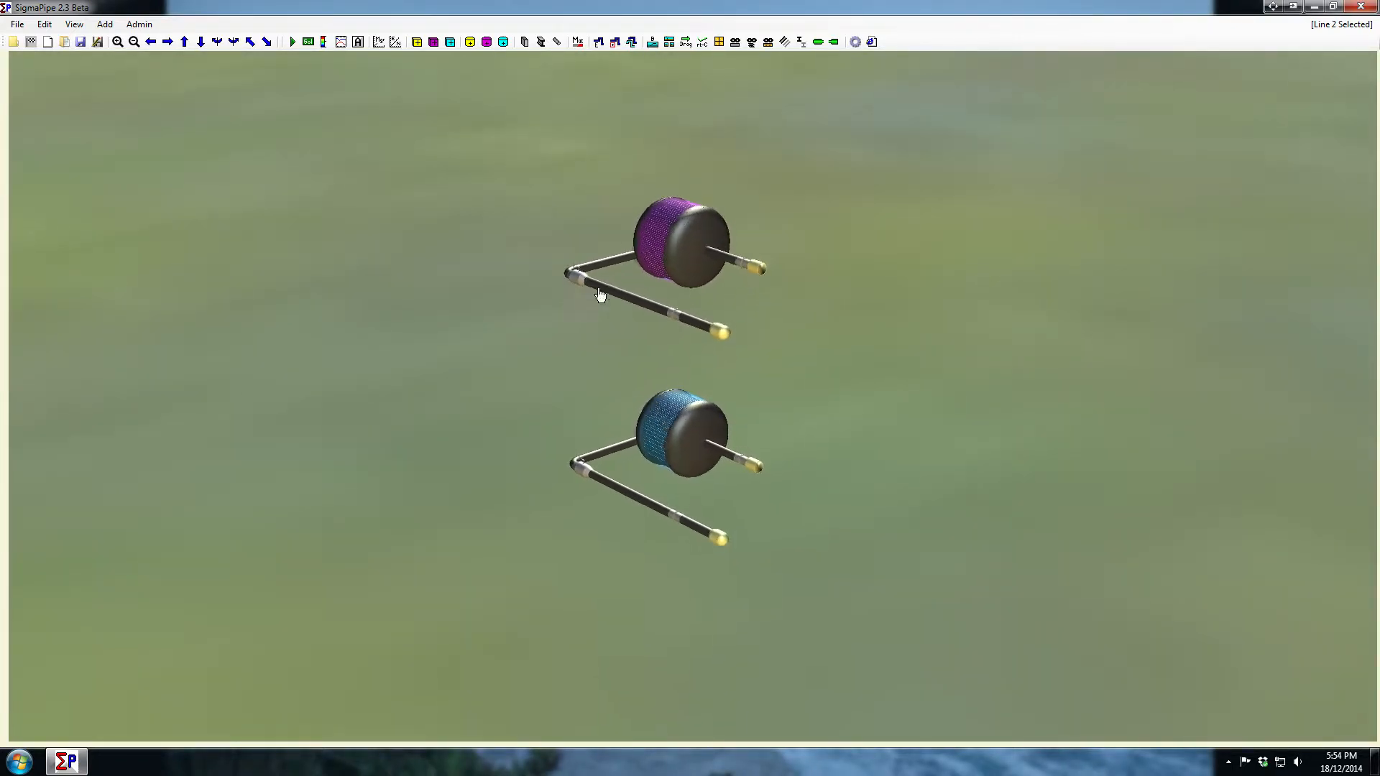
scroll(591, 286, down, 1)
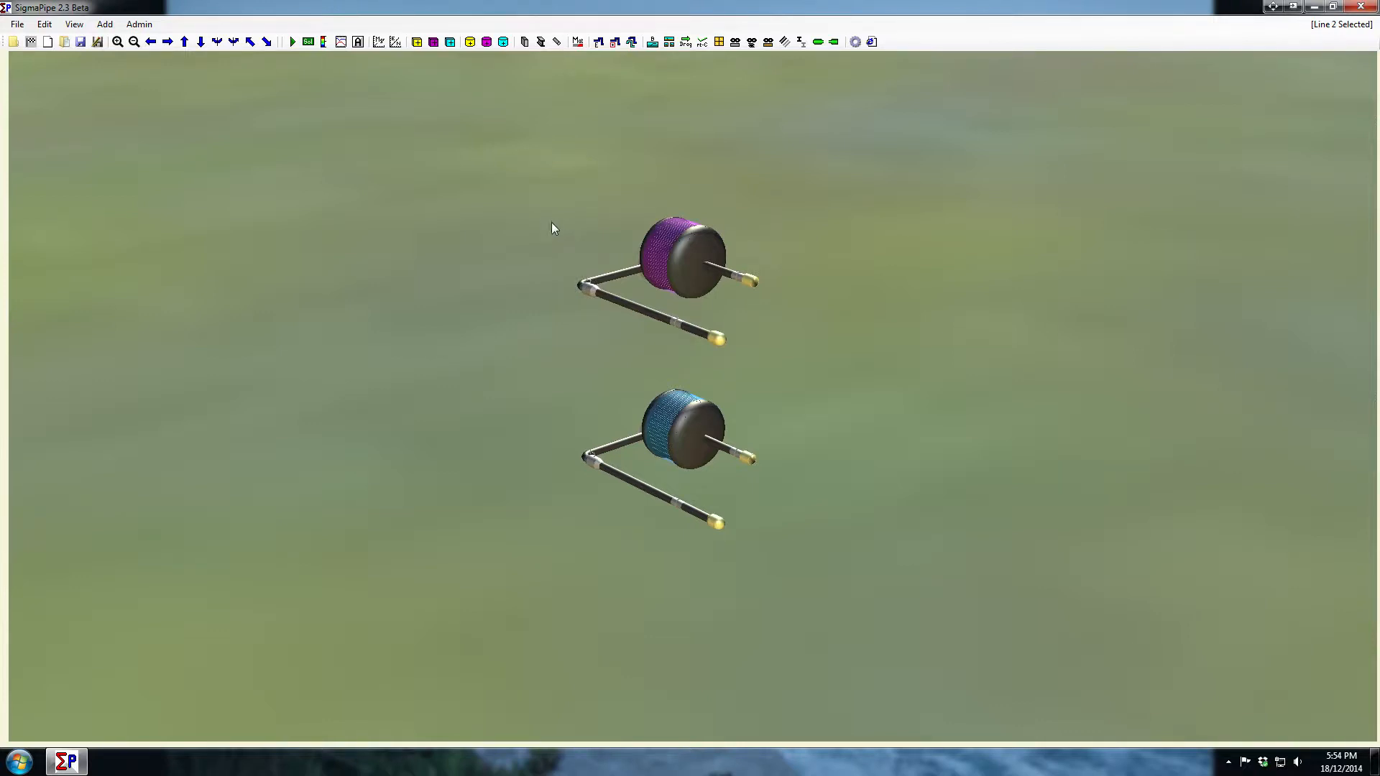
Examine both pipe lines while shifting the view up and down in small increments.
key(Up)
key(Up)
key(Up)
key(Up)
key(Up)
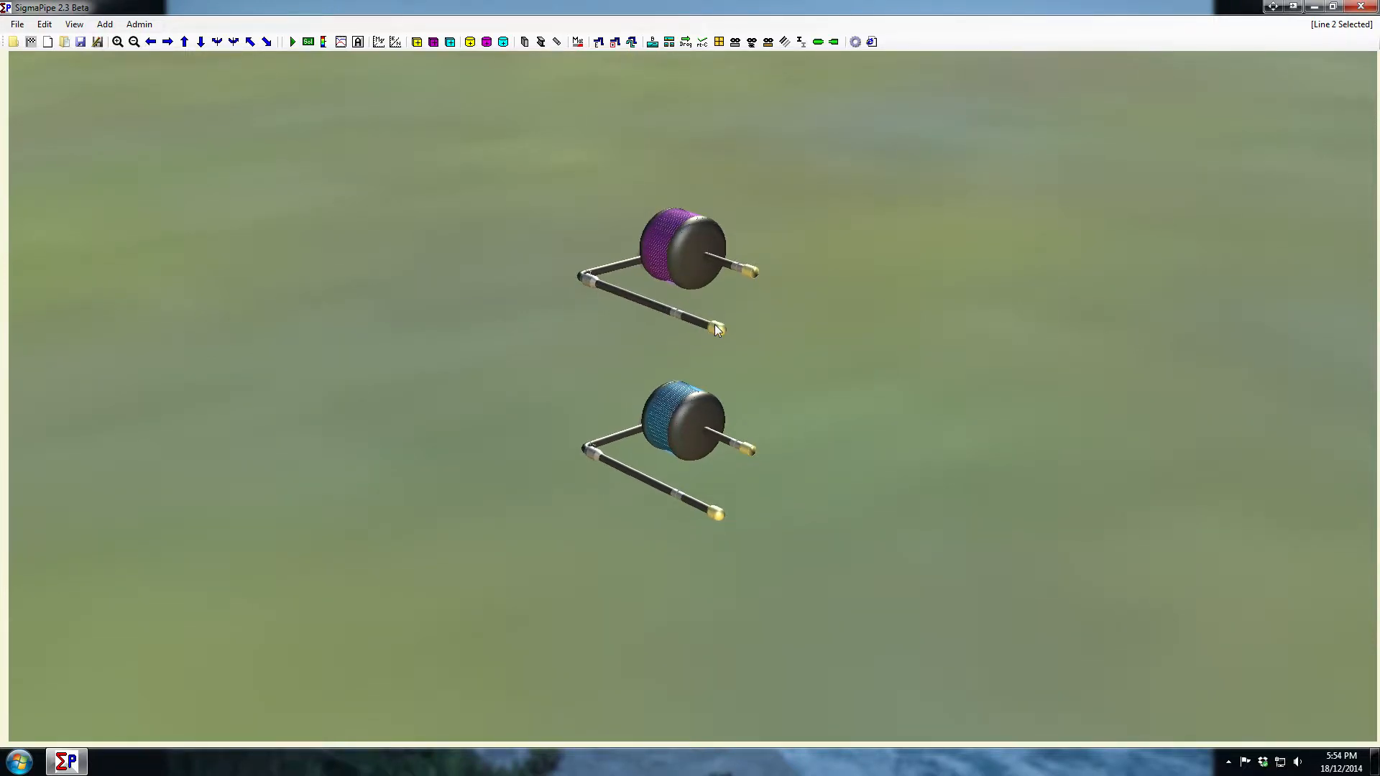
key(Down)
key(Down)
key(Down)
key(Down)
key(Down)
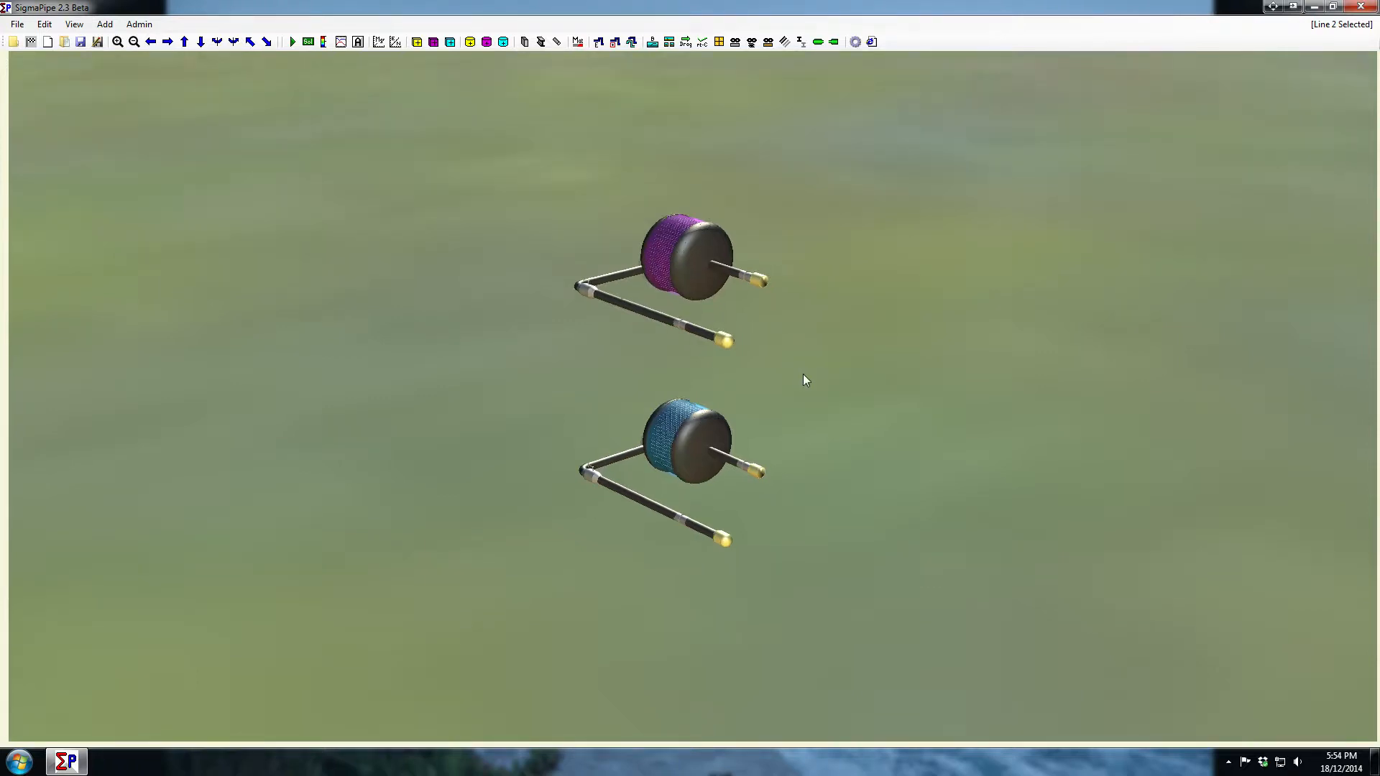
Examine both pipe lines while shifting the view sideways, zooming out and tilting to a lower angle.
key(Left)
key(Left)
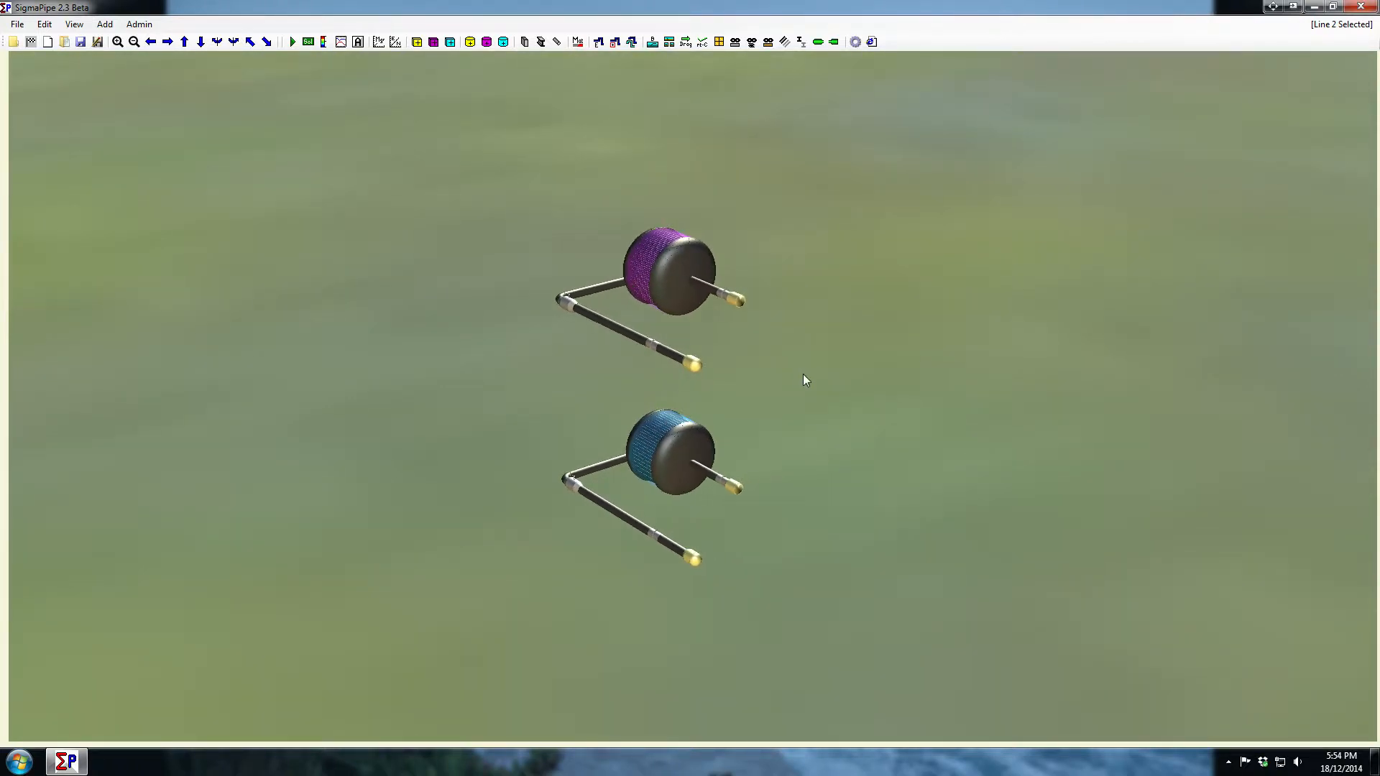
key(Right)
key(Right)
key(Right)
key(Right)
scroll(794, 361, up, 2)
scroll(794, 361, down, 2)
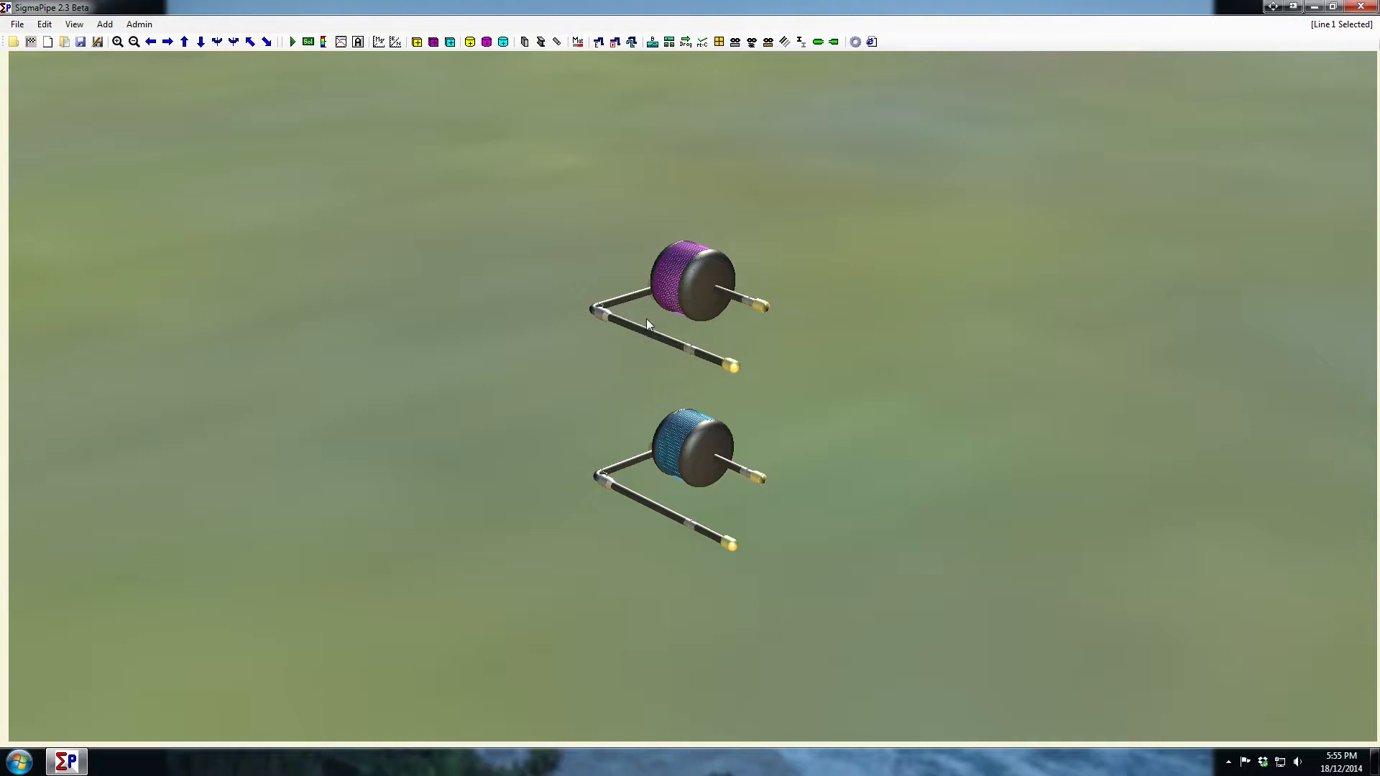
scroll(650, 333, down, 1)
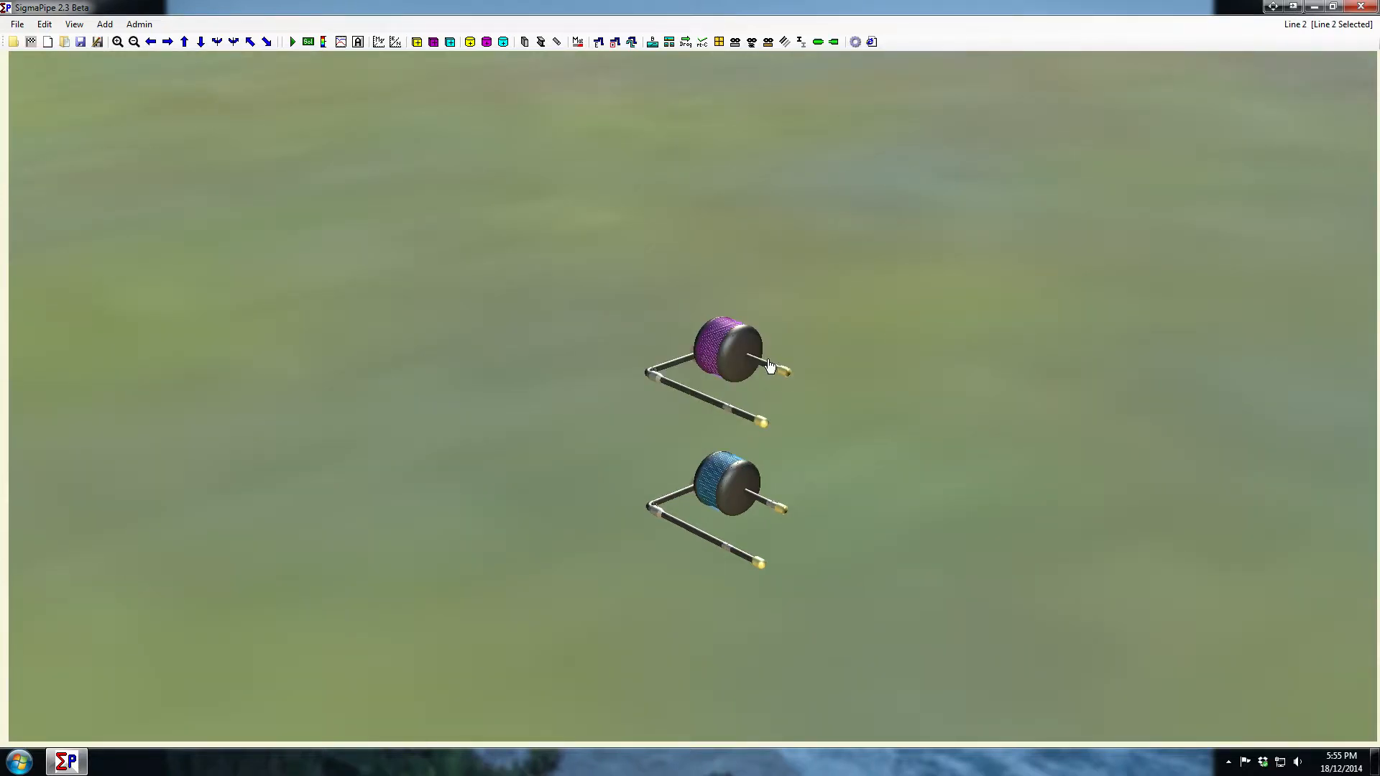
scroll(765, 368, down, 1)
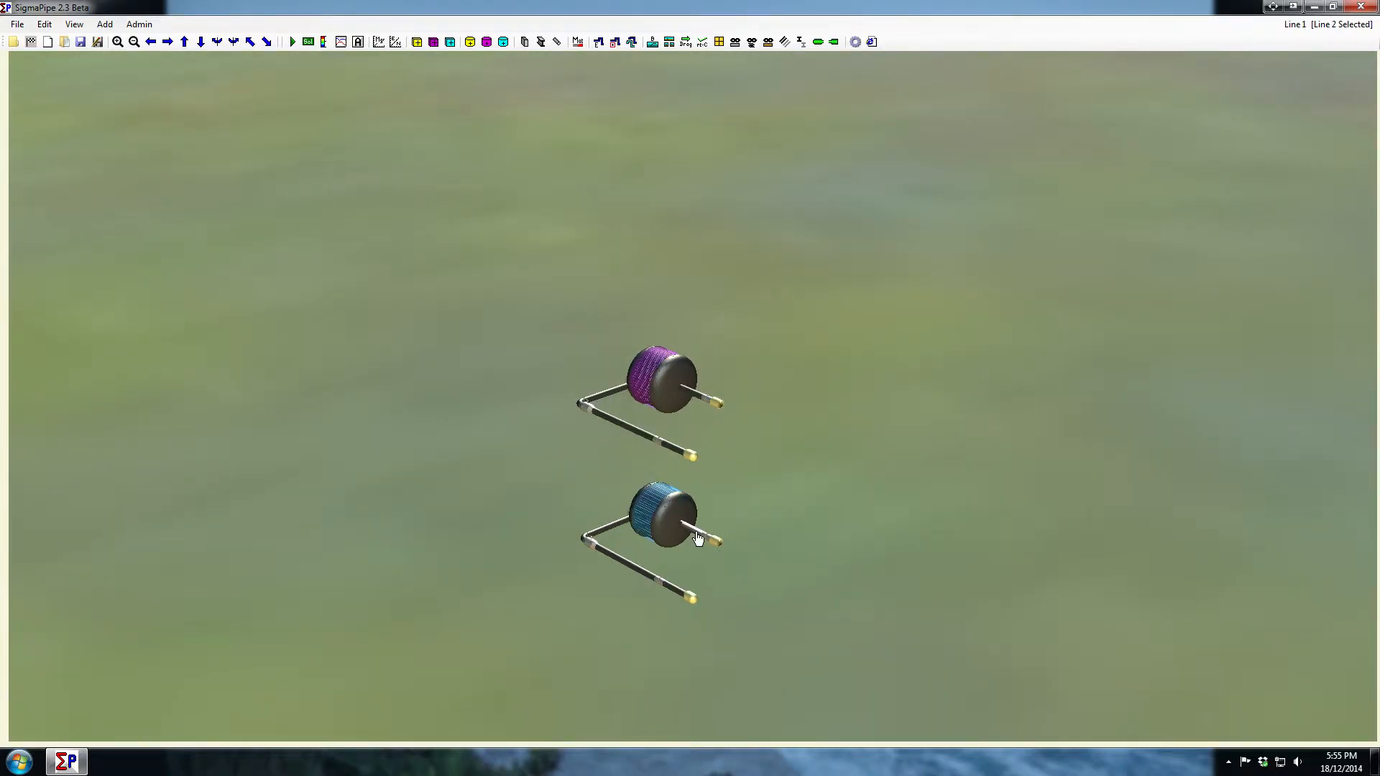
middle_drag(697, 538, 695, 394)
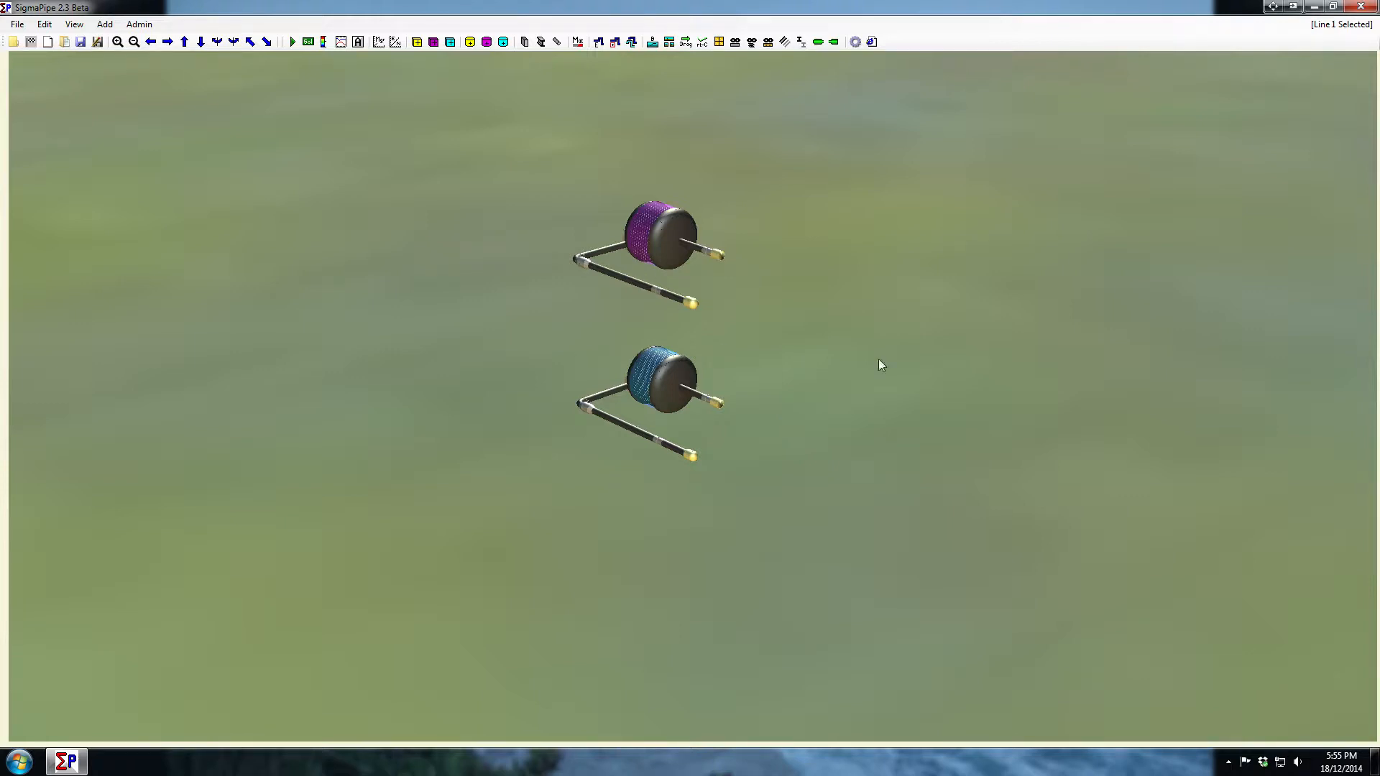
right_drag(878, 360, 834, 381)
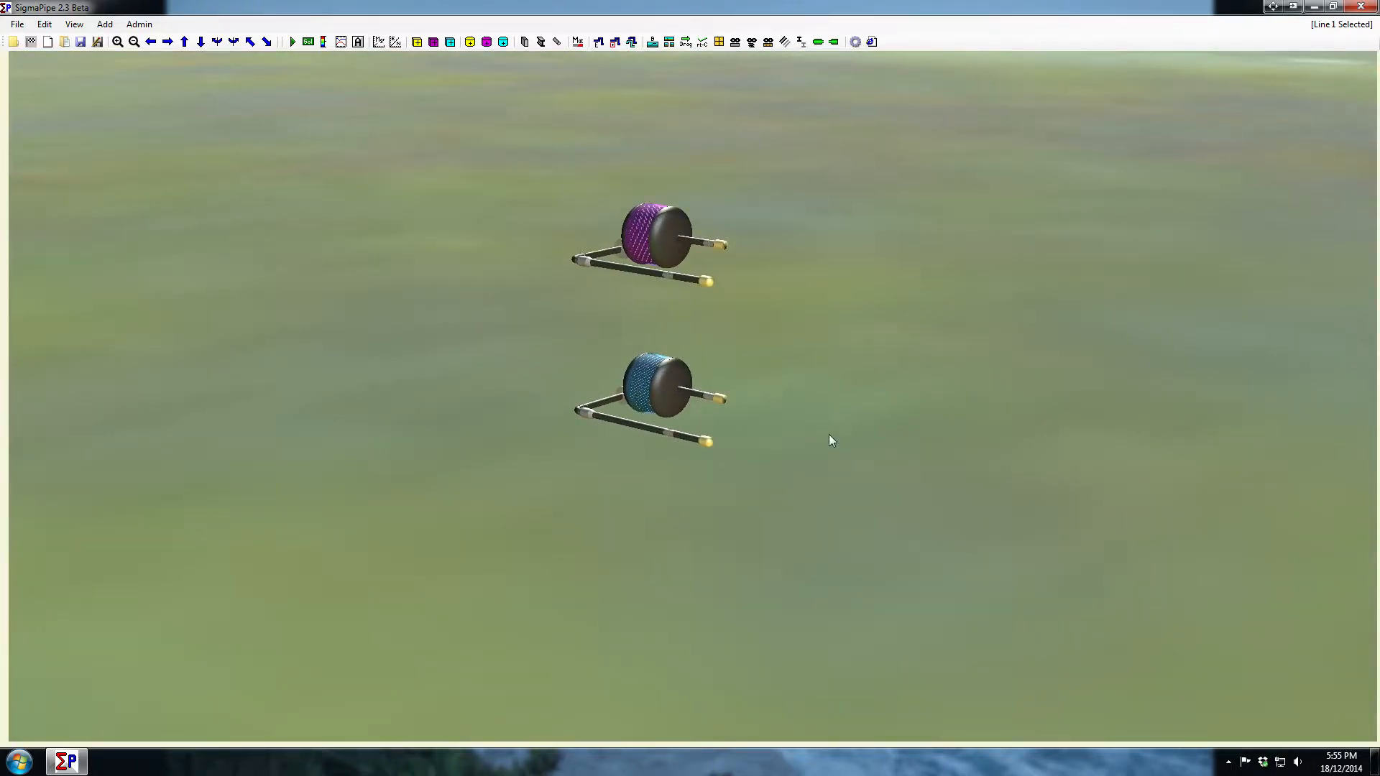
right_drag(829, 435, 901, 453)
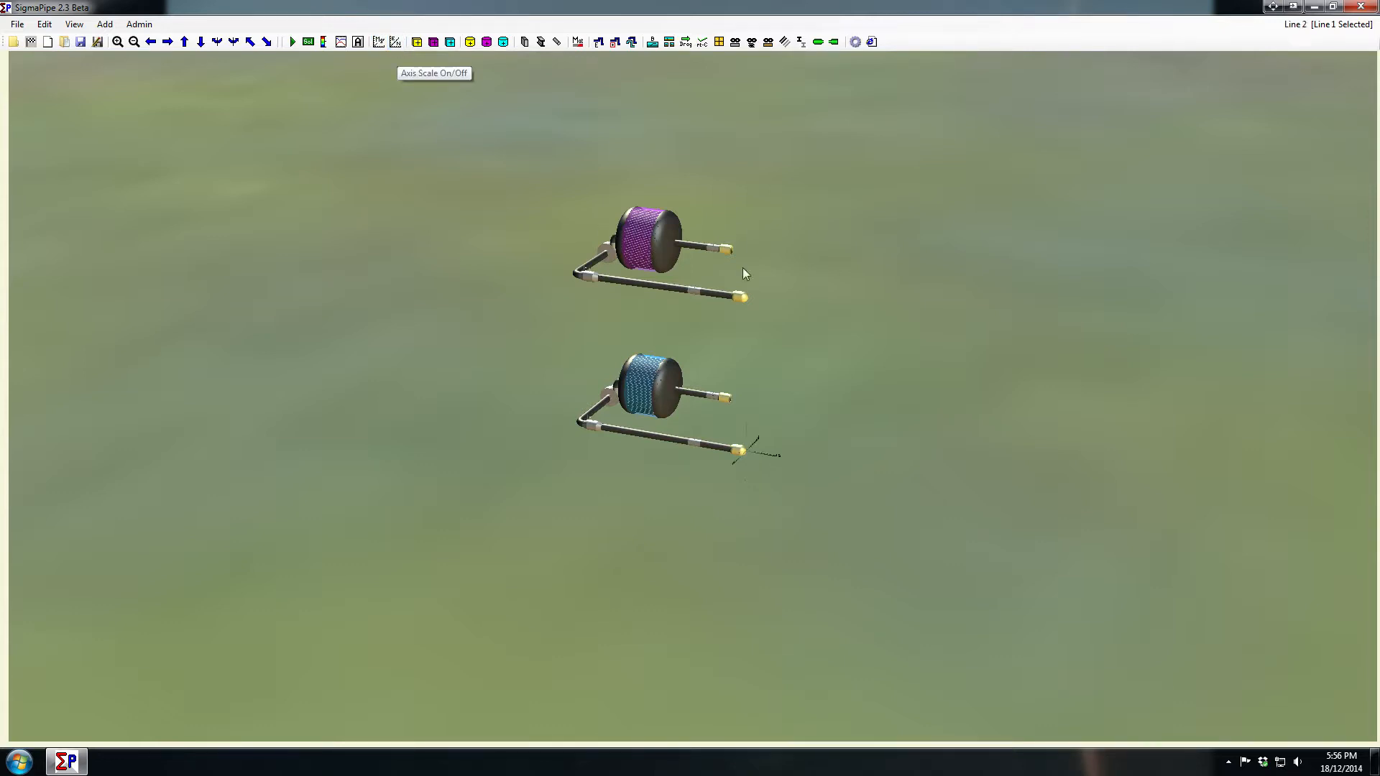
Examine the axes at the capped end of the blue Line 1 and compare both lines from several angles.
middle_drag(726, 357, 746, 406)
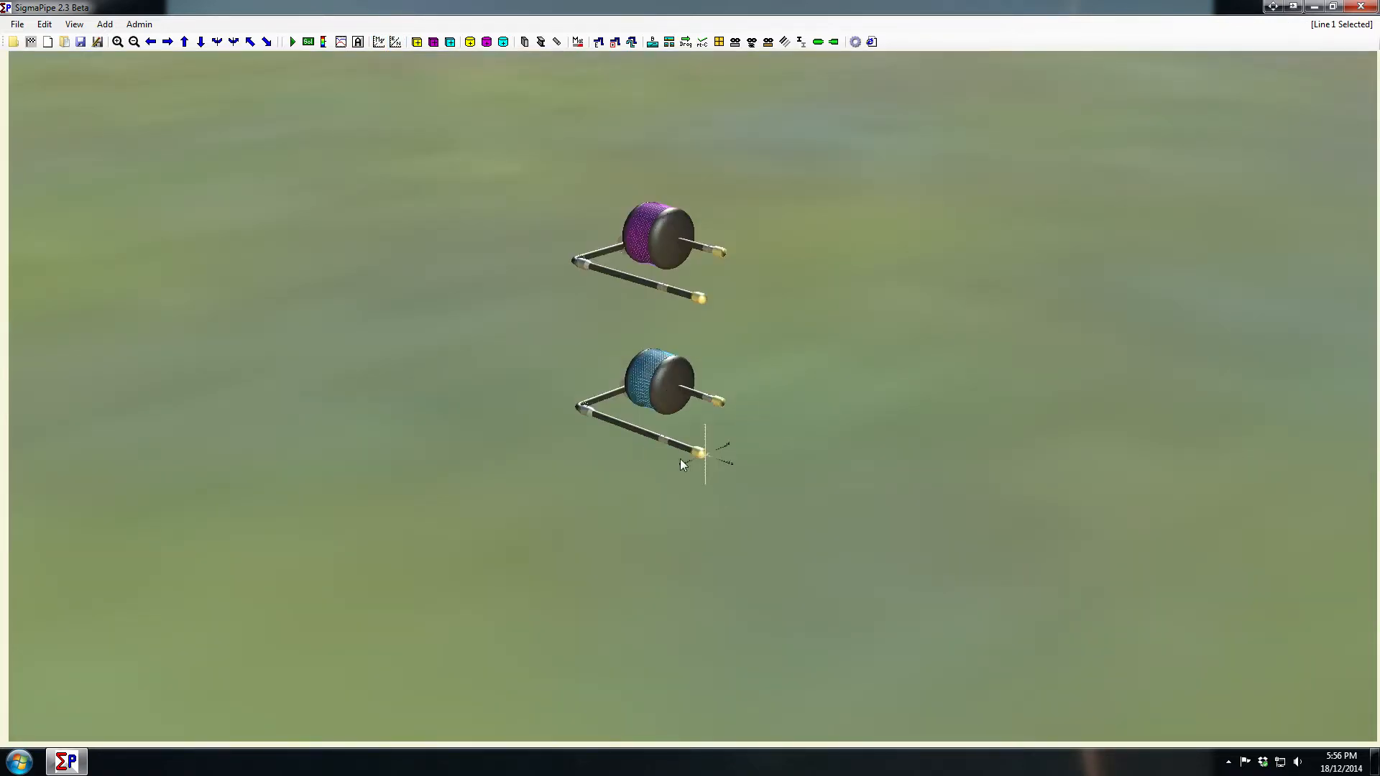
middle_drag(641, 443, 836, 489)
scroll(723, 465, up, 5)
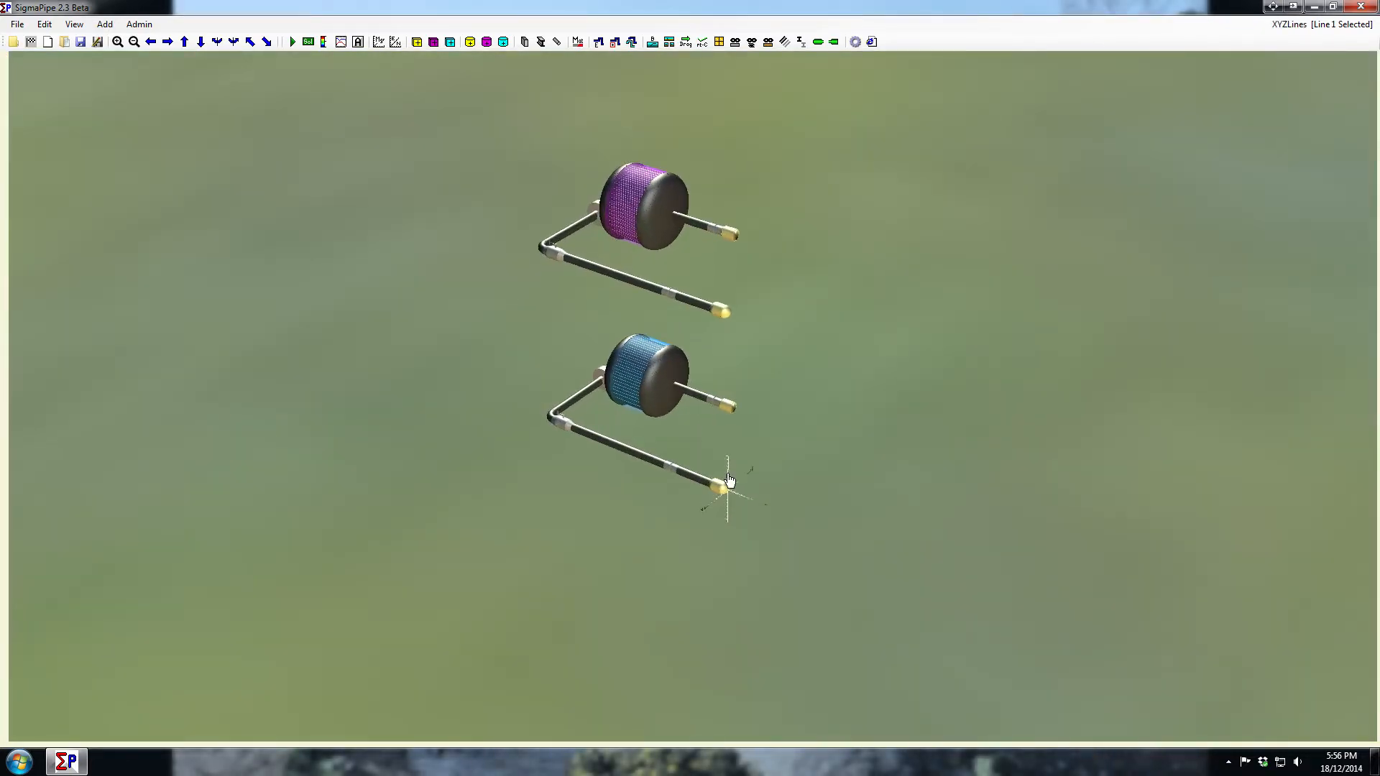
middle_drag(725, 462, 843, 483)
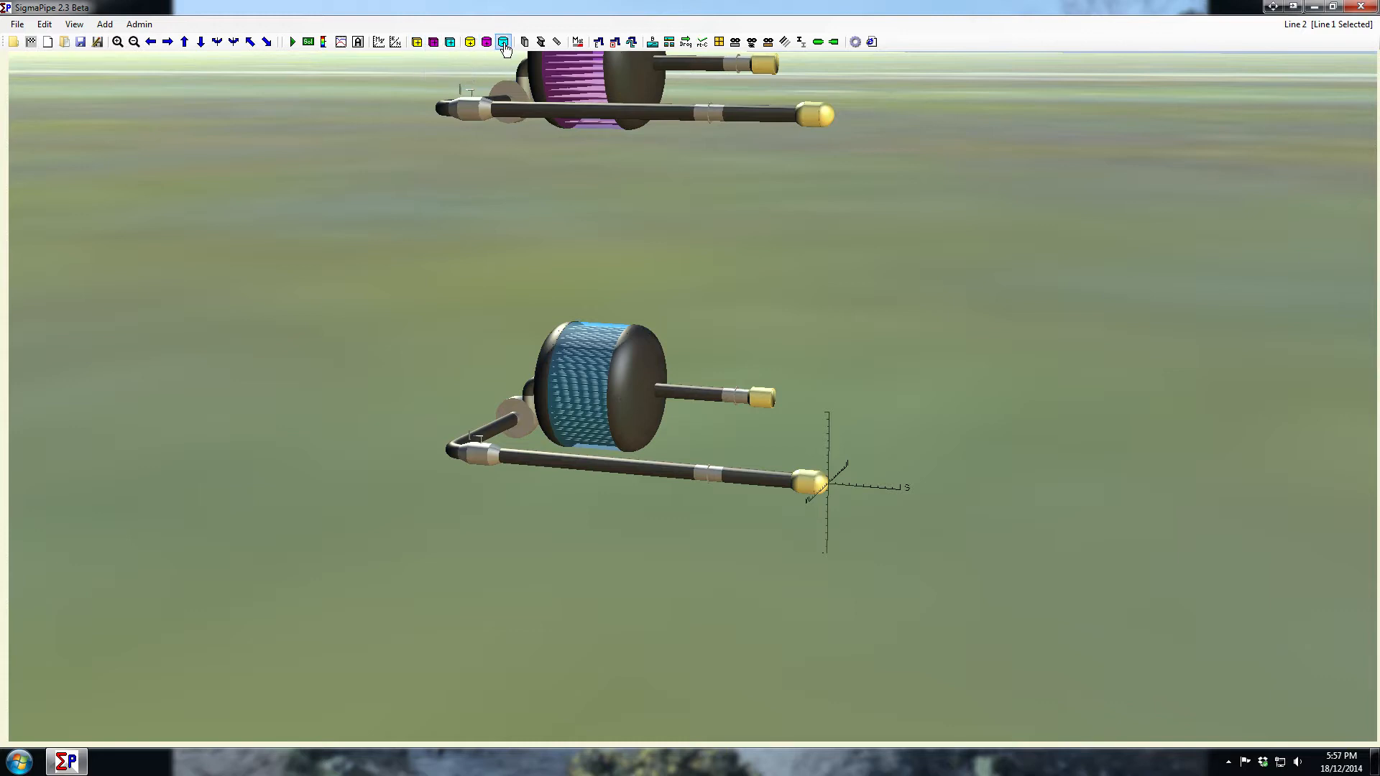
middle_drag(661, 193, 703, 269)
scroll(653, 315, up, 2)
scroll(651, 289, down, 3)
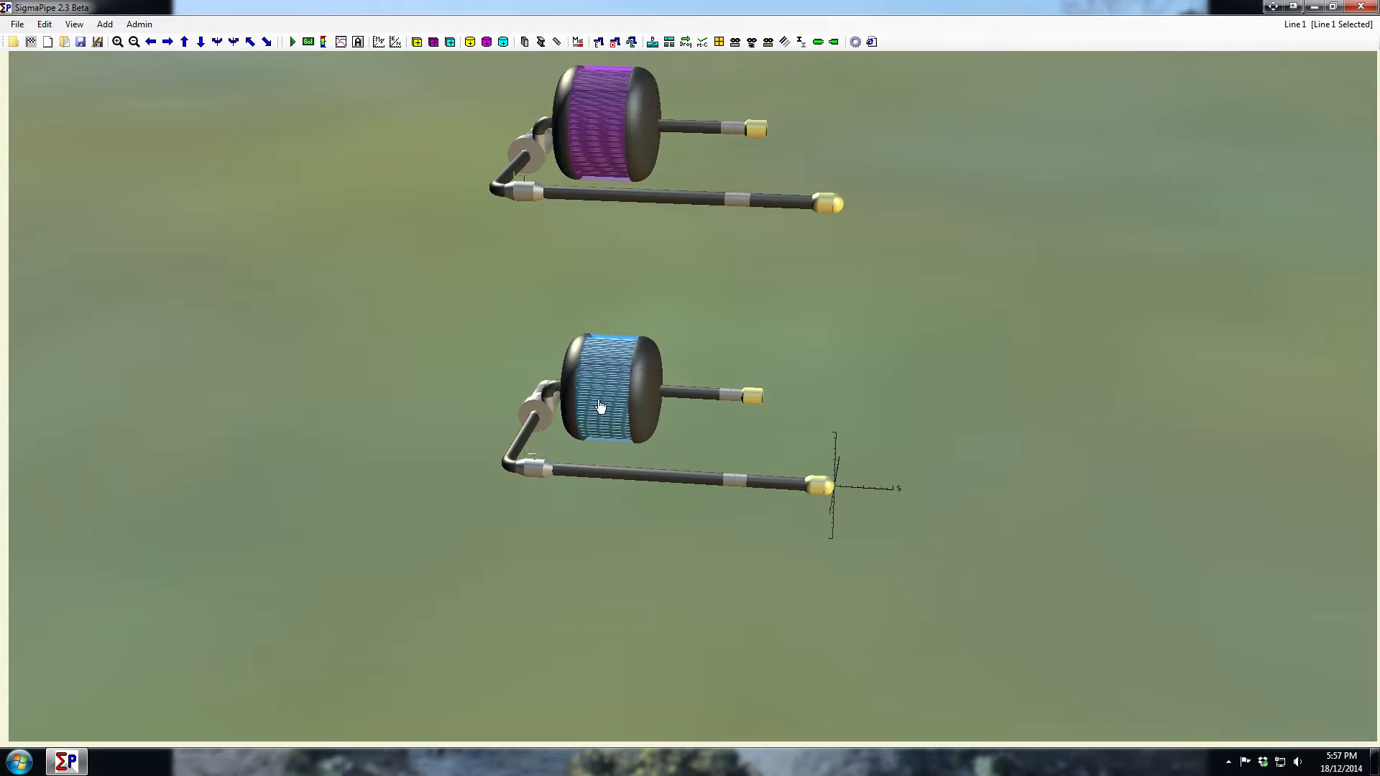
middle_drag(726, 279, 587, 109)
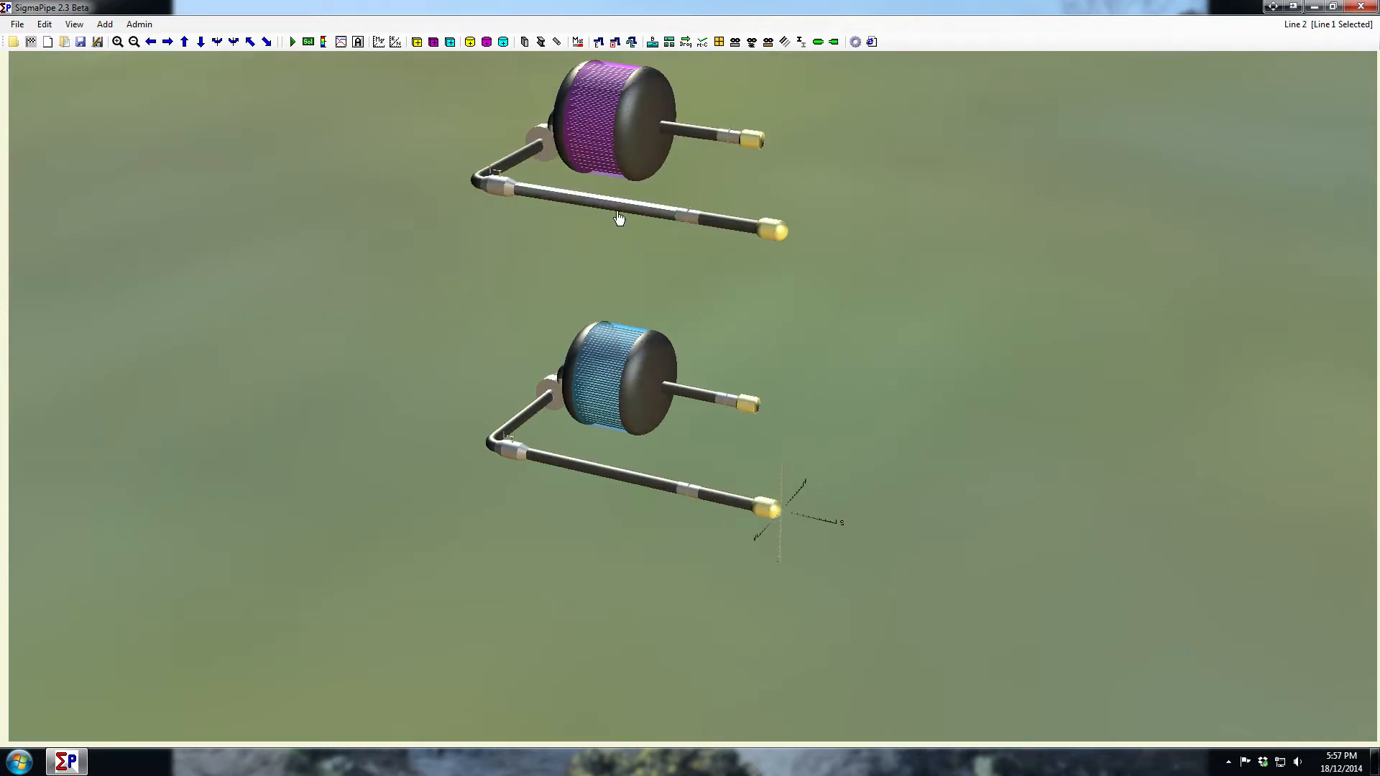
middle_drag(761, 244, 469, 179)
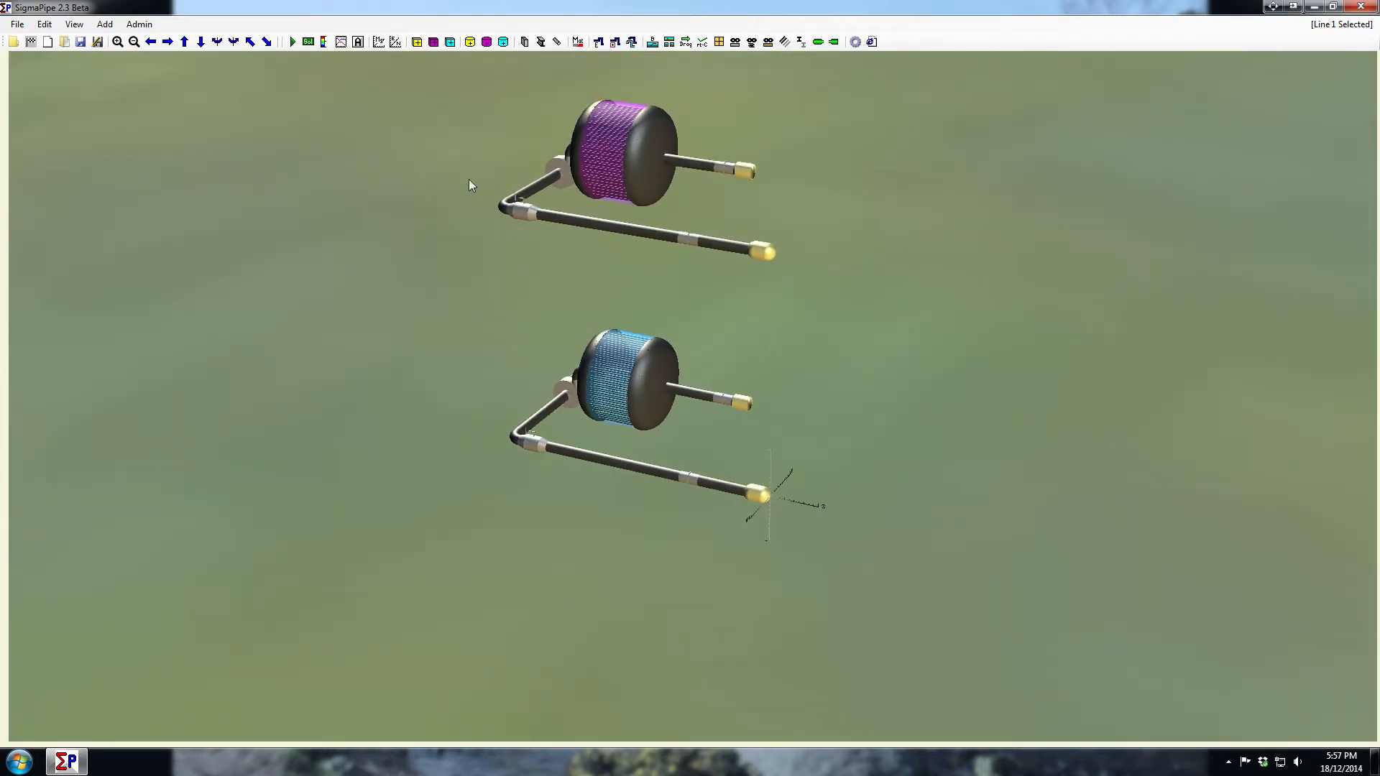
middle_drag(859, 256, 1000, 294)
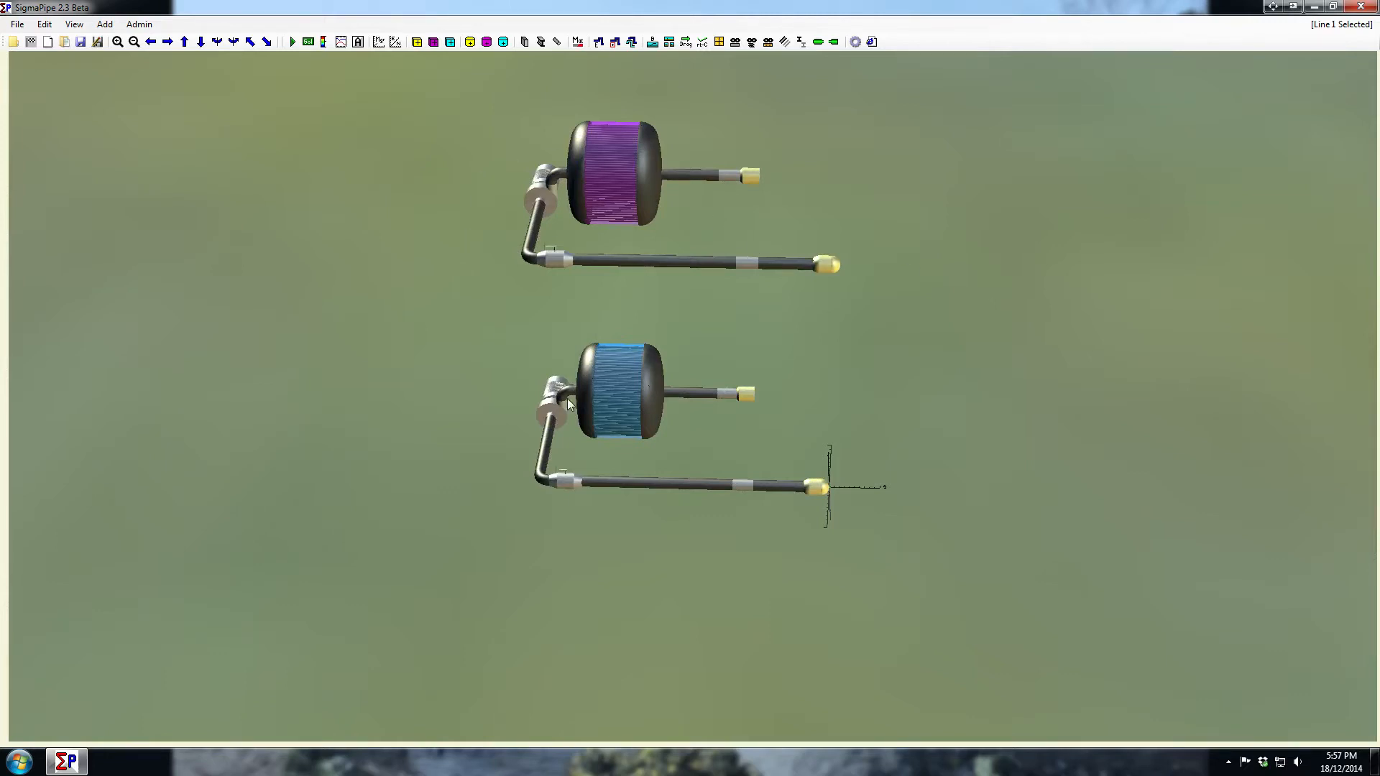
middle_drag(911, 315, 494, 259)
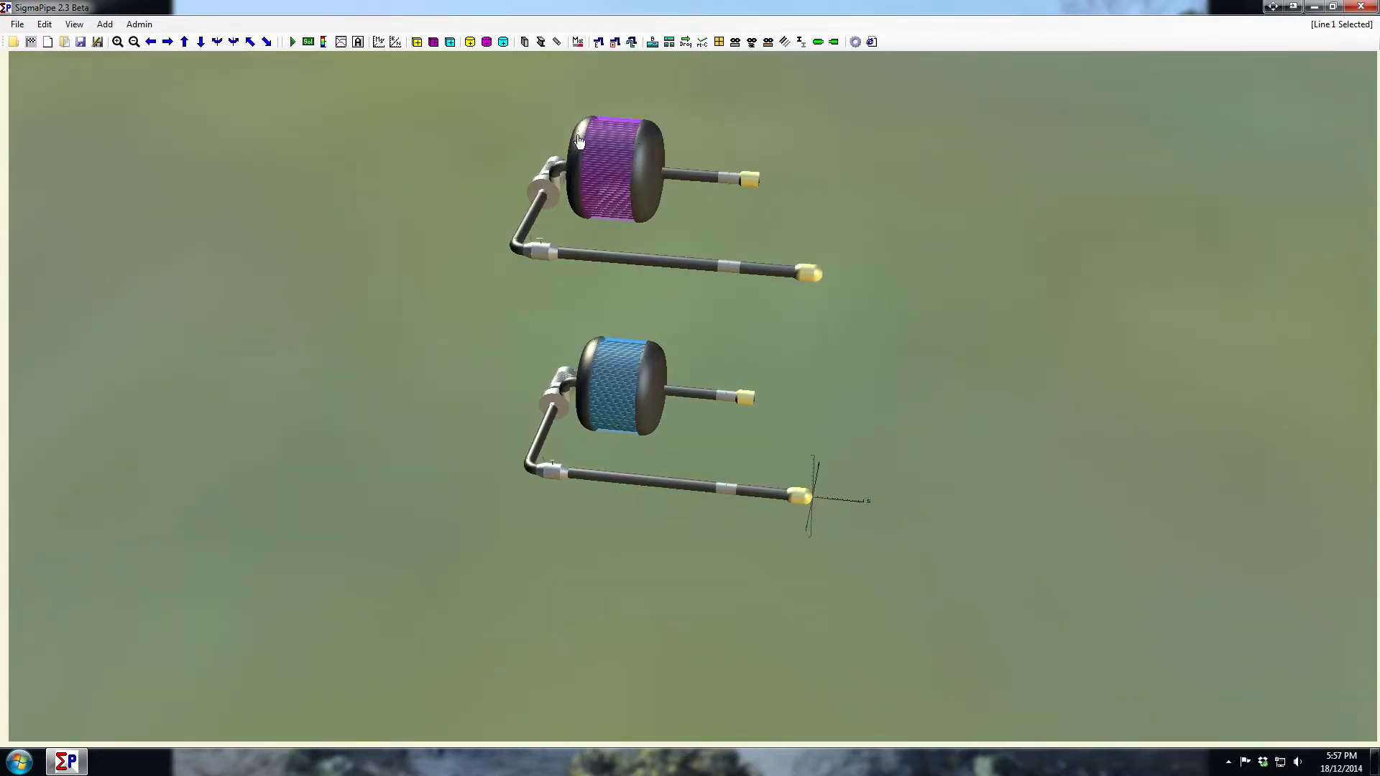
Apply Base View, inspect the blue Line 1 tank's end and outlet pipe up close, and return to Base View.
click(653, 48)
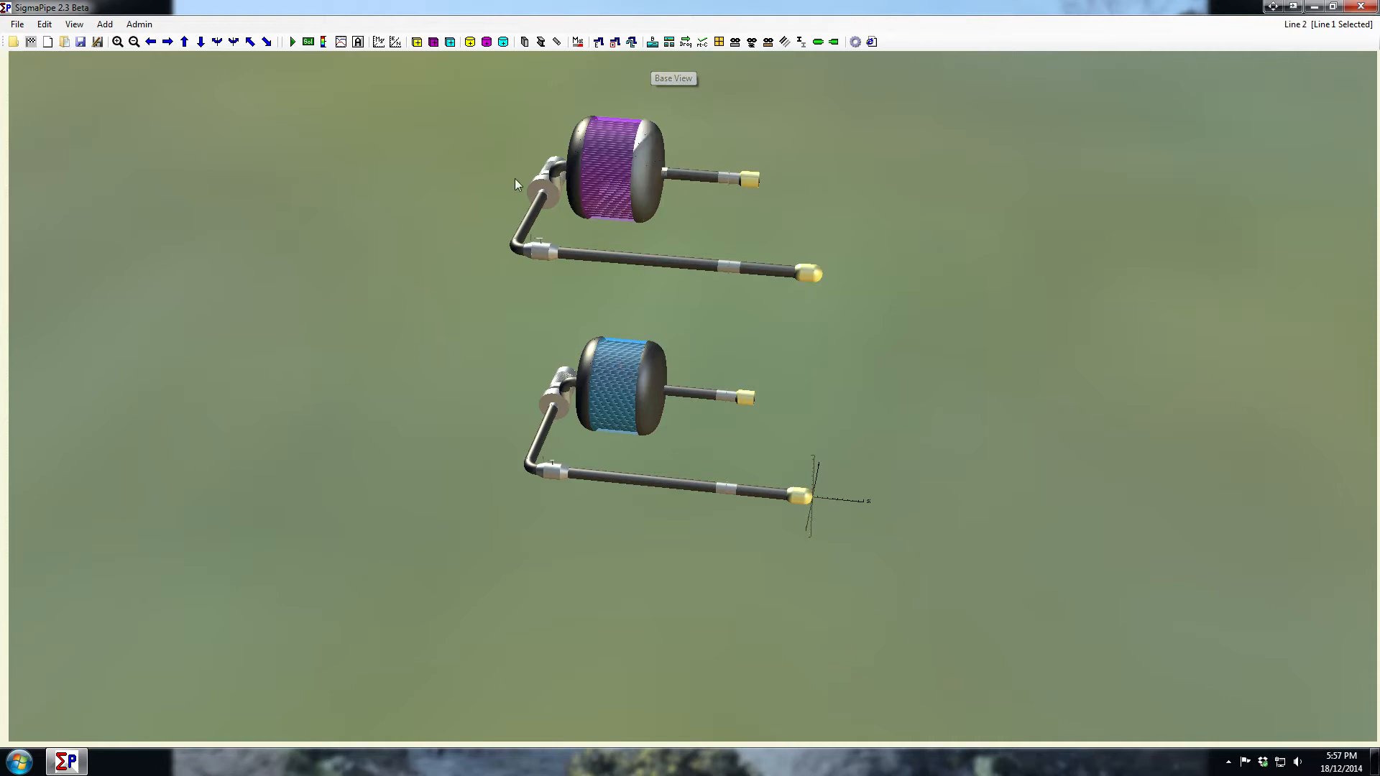
middle_drag(688, 279, 550, 282)
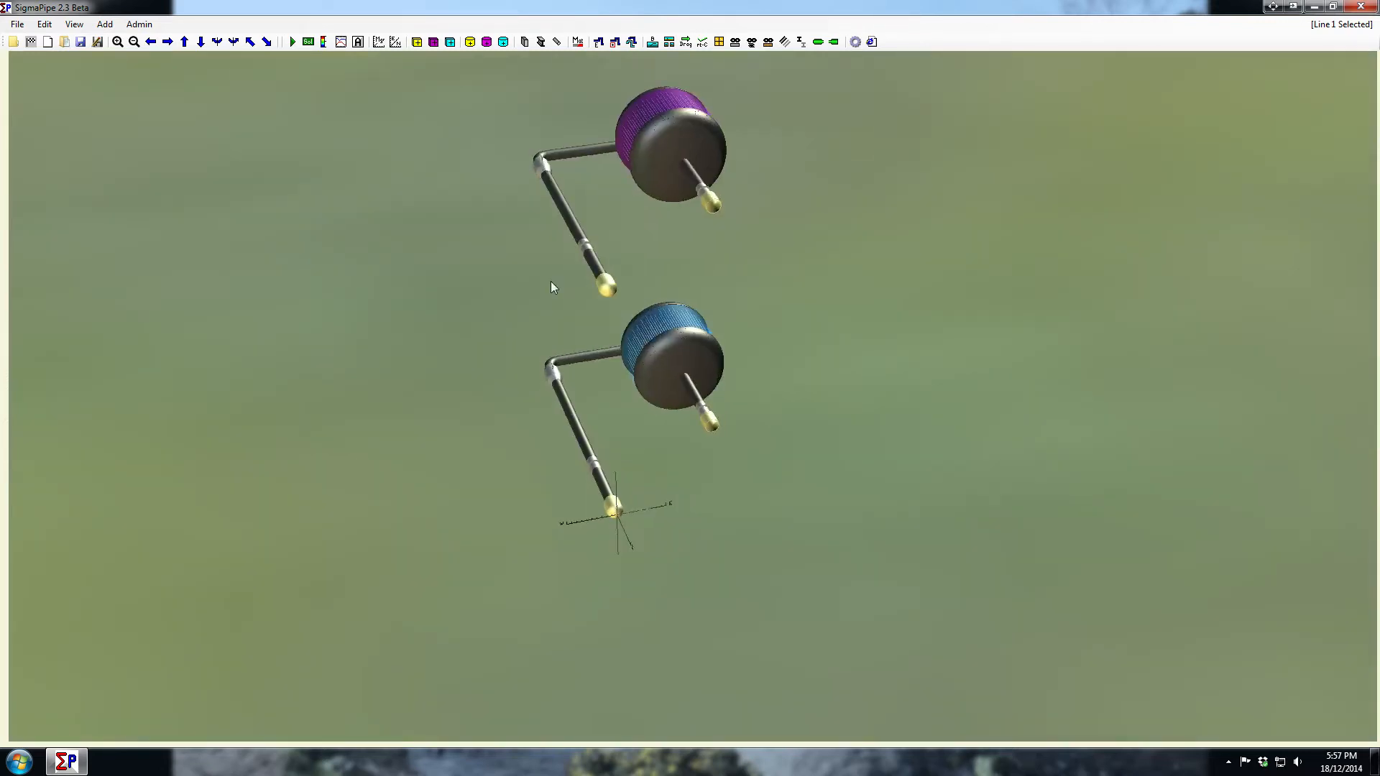
scroll(593, 287, up, 6)
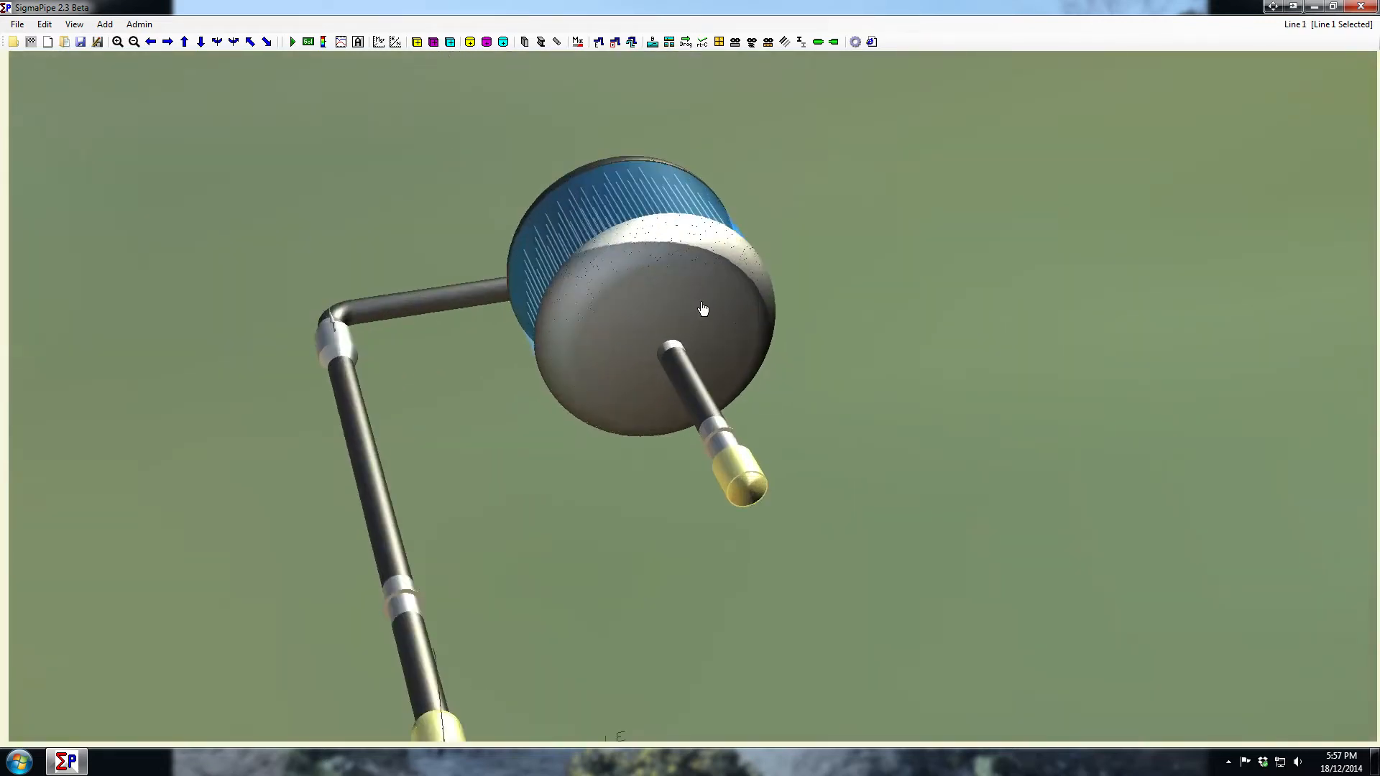
scroll(703, 309, up, 10)
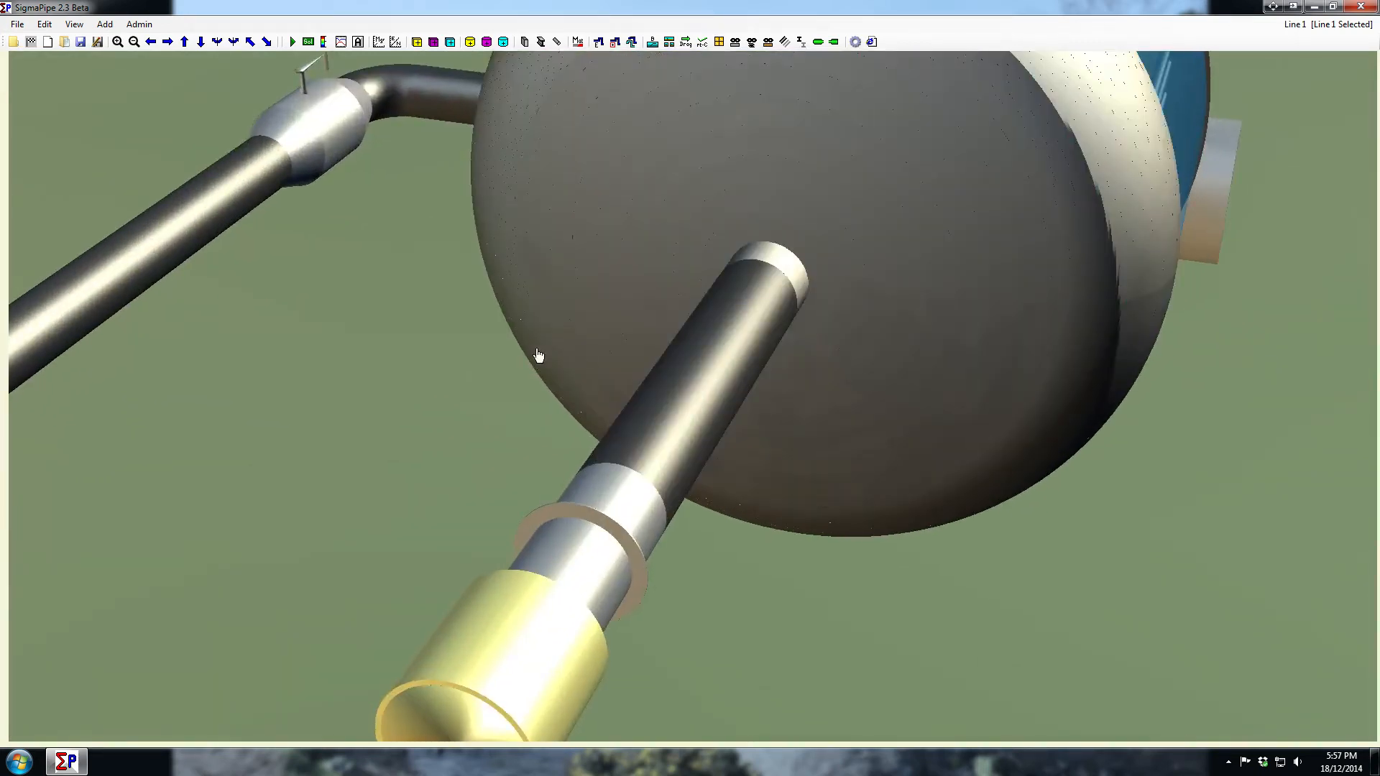
click(652, 43)
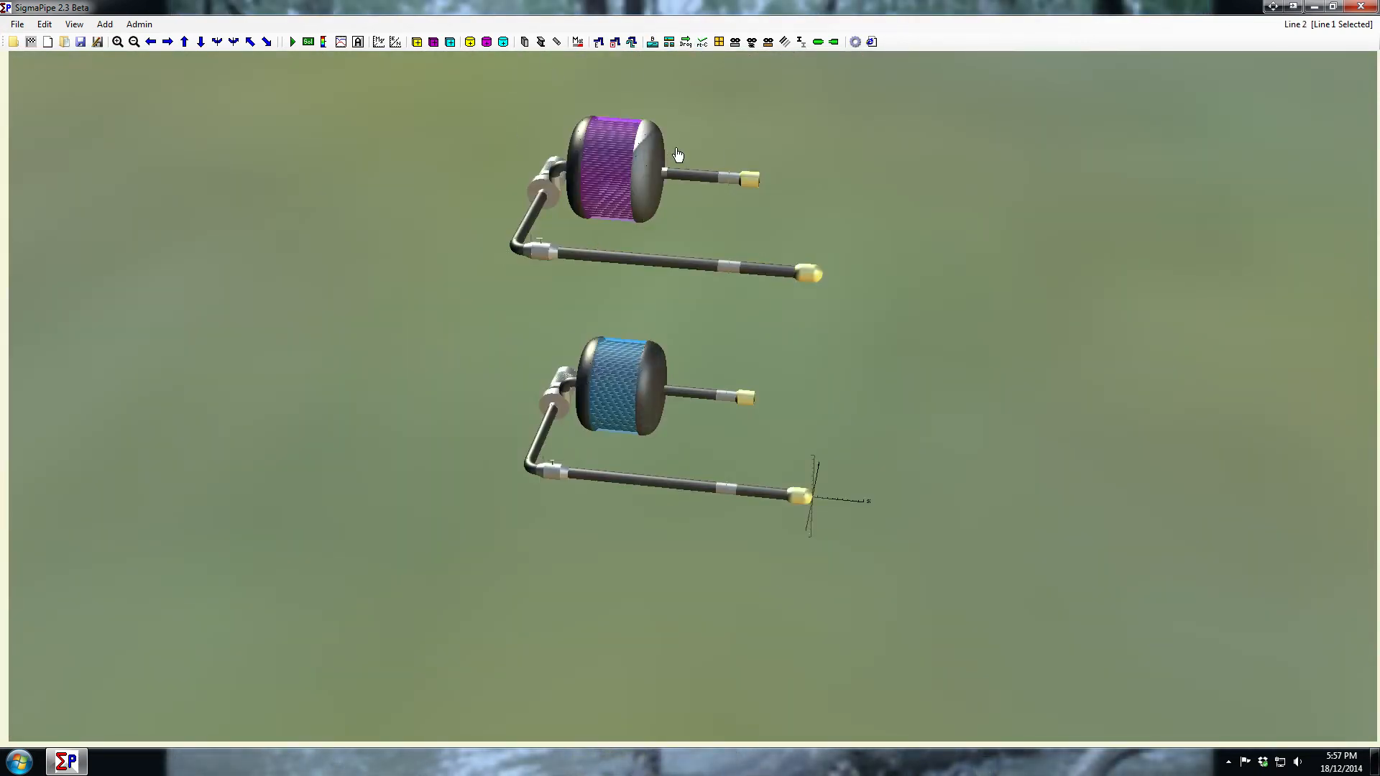
click(525, 43)
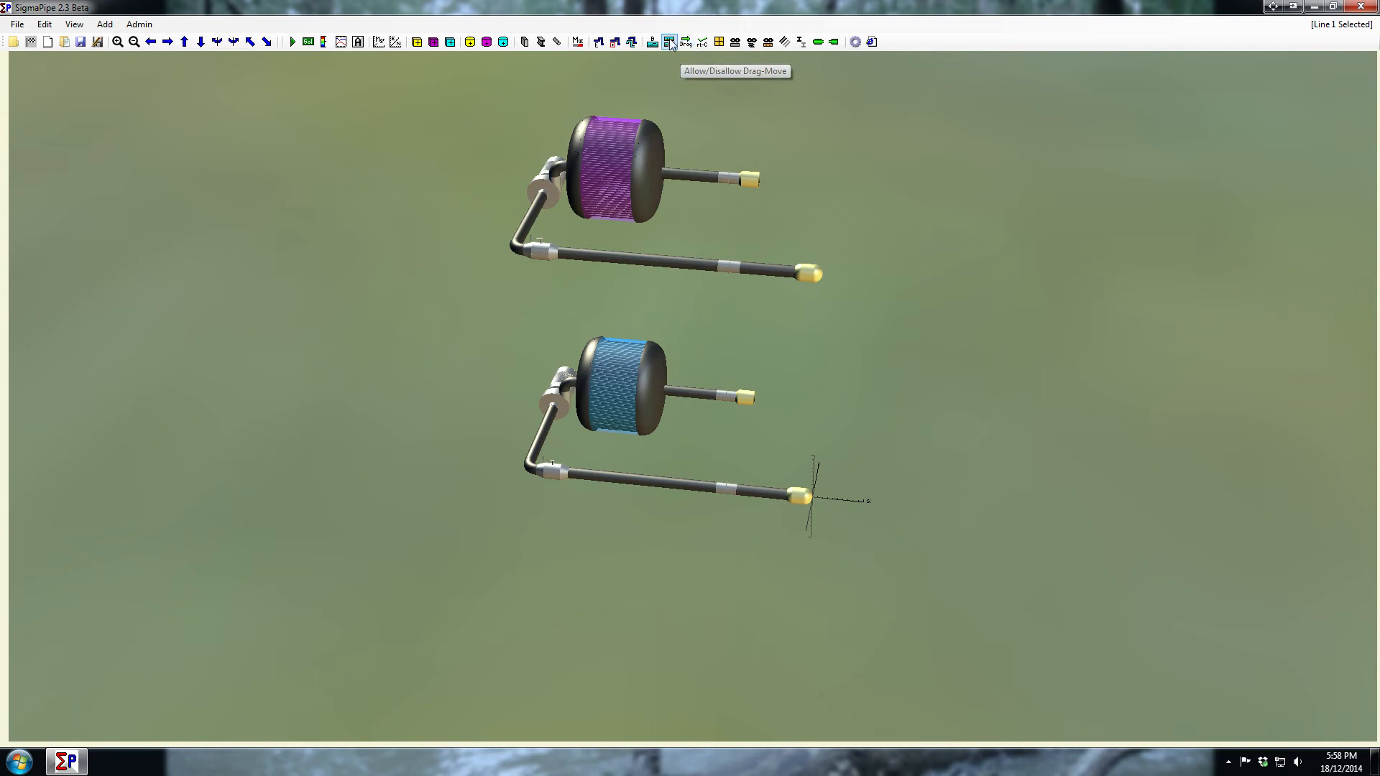
Toggle on the windows in the pipe walls, inspect the openings along both lines, and toggle the windows off again.
click(721, 44)
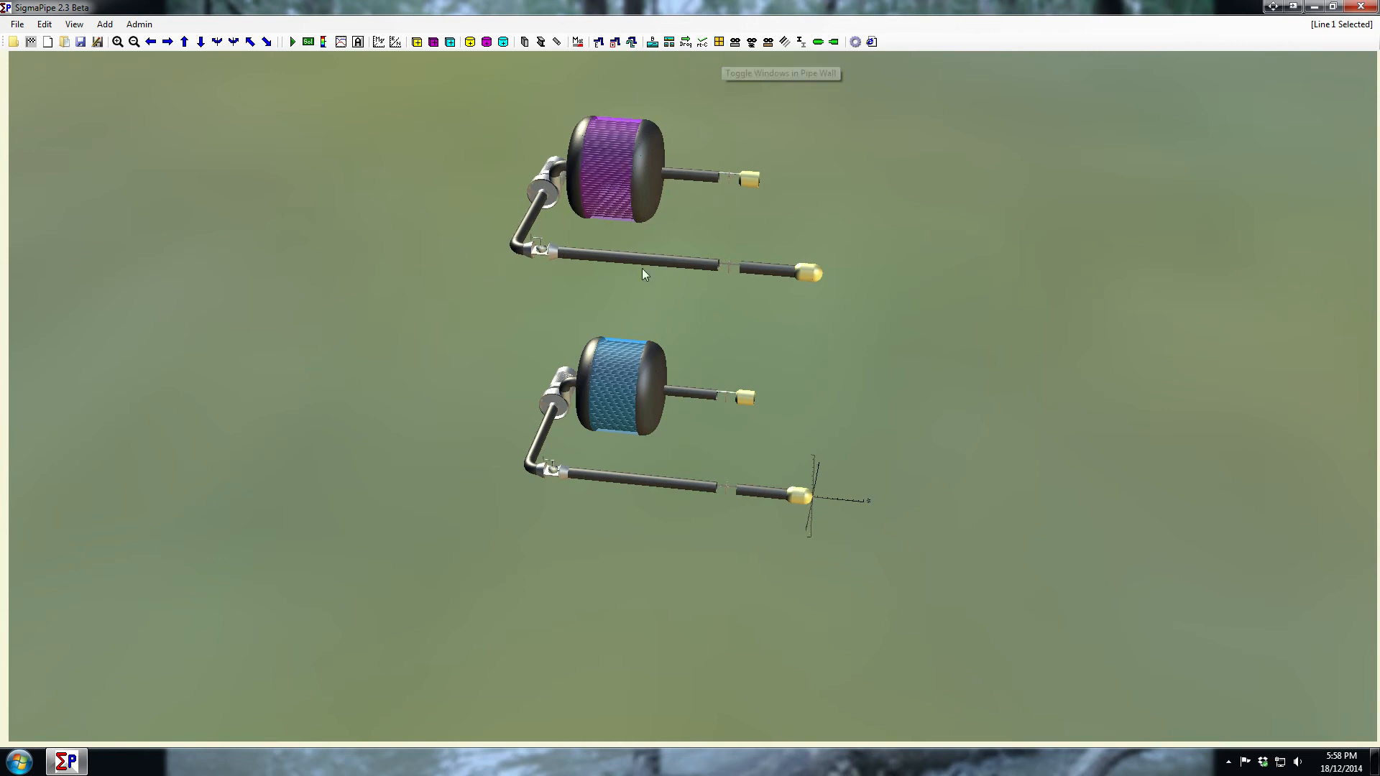
drag(641, 269, 643, 217)
drag(607, 283, 685, 240)
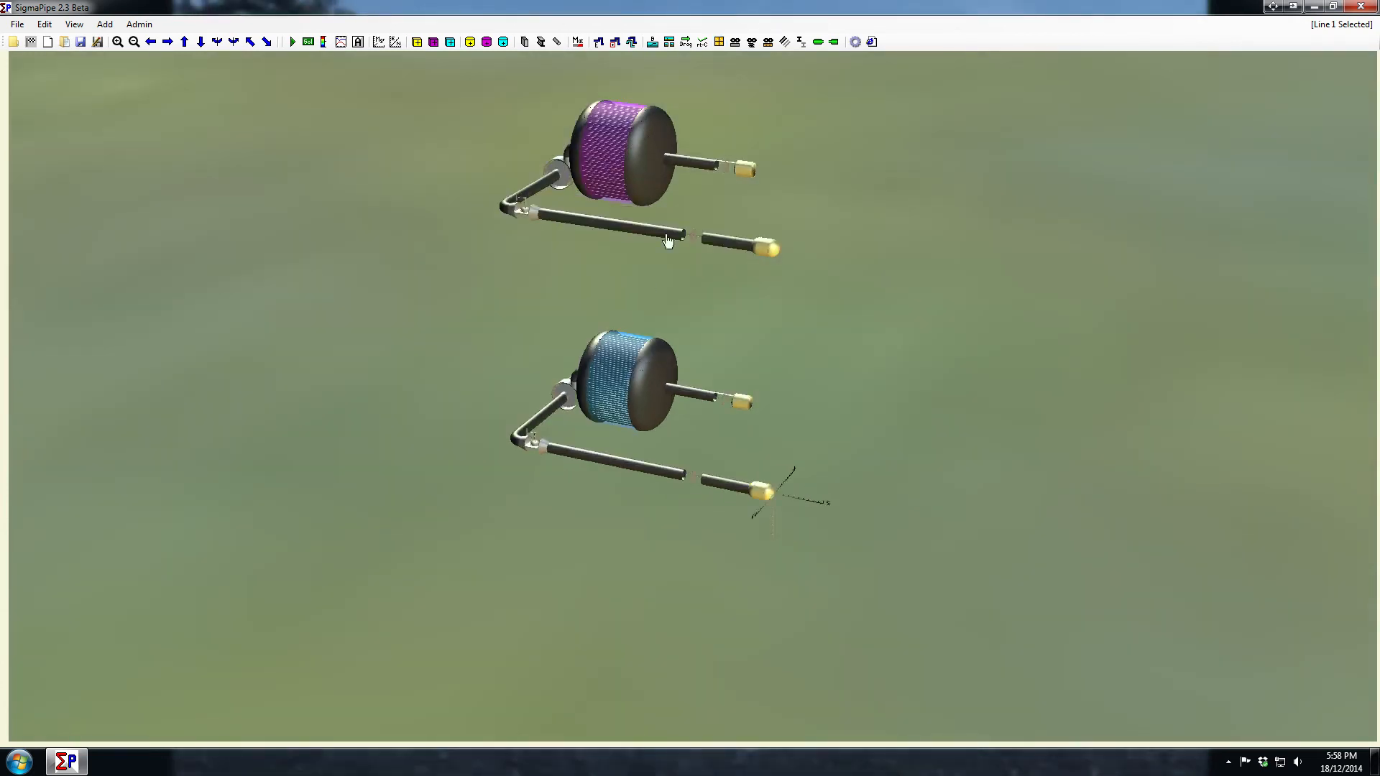
click(735, 43)
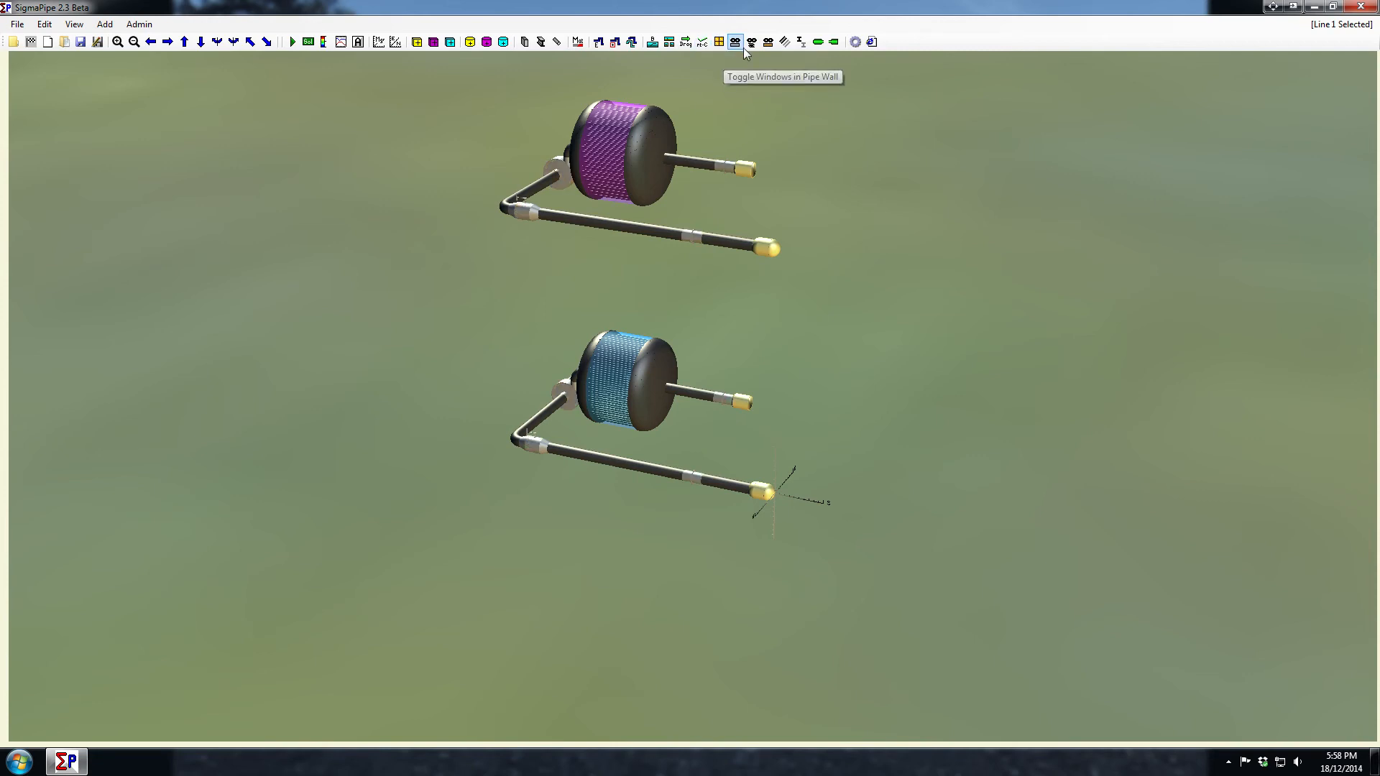